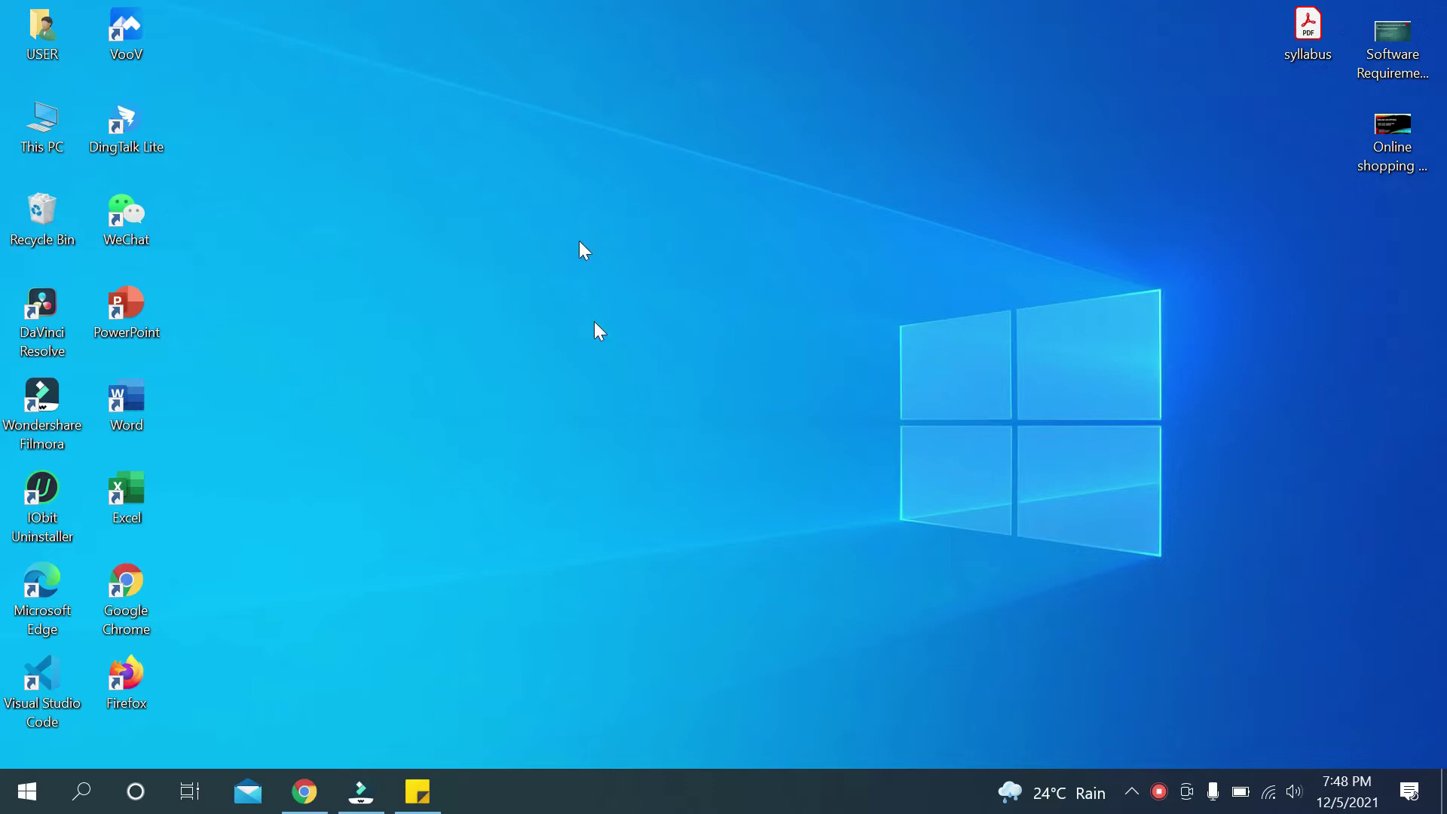
Step: Choose Personalise from the desktop's right-click menu to reach the Background settings page
{"action": "right_click", "coordinate": [524, 369]}
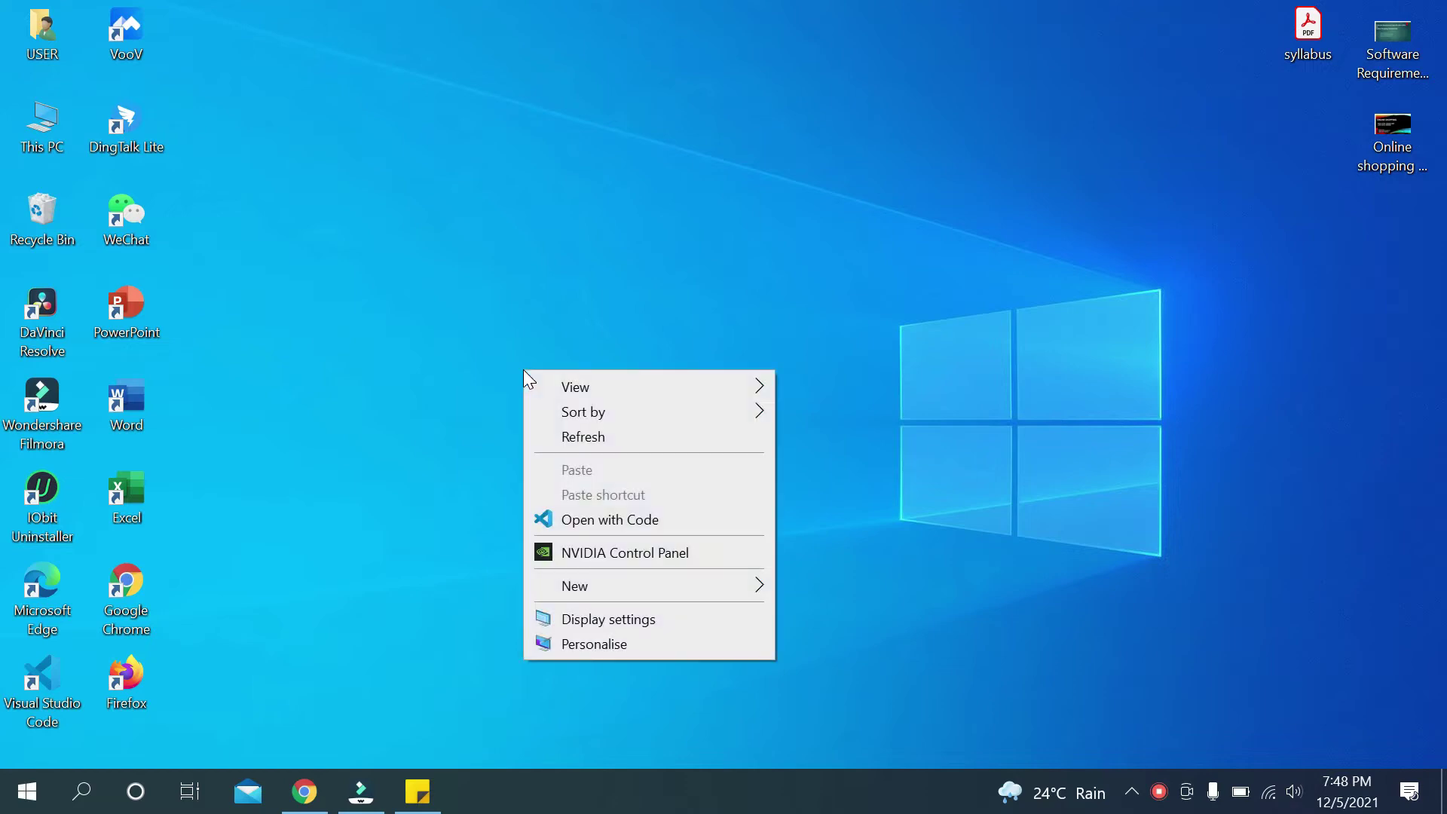
{"action": "left_click", "coordinate": [593, 643]}
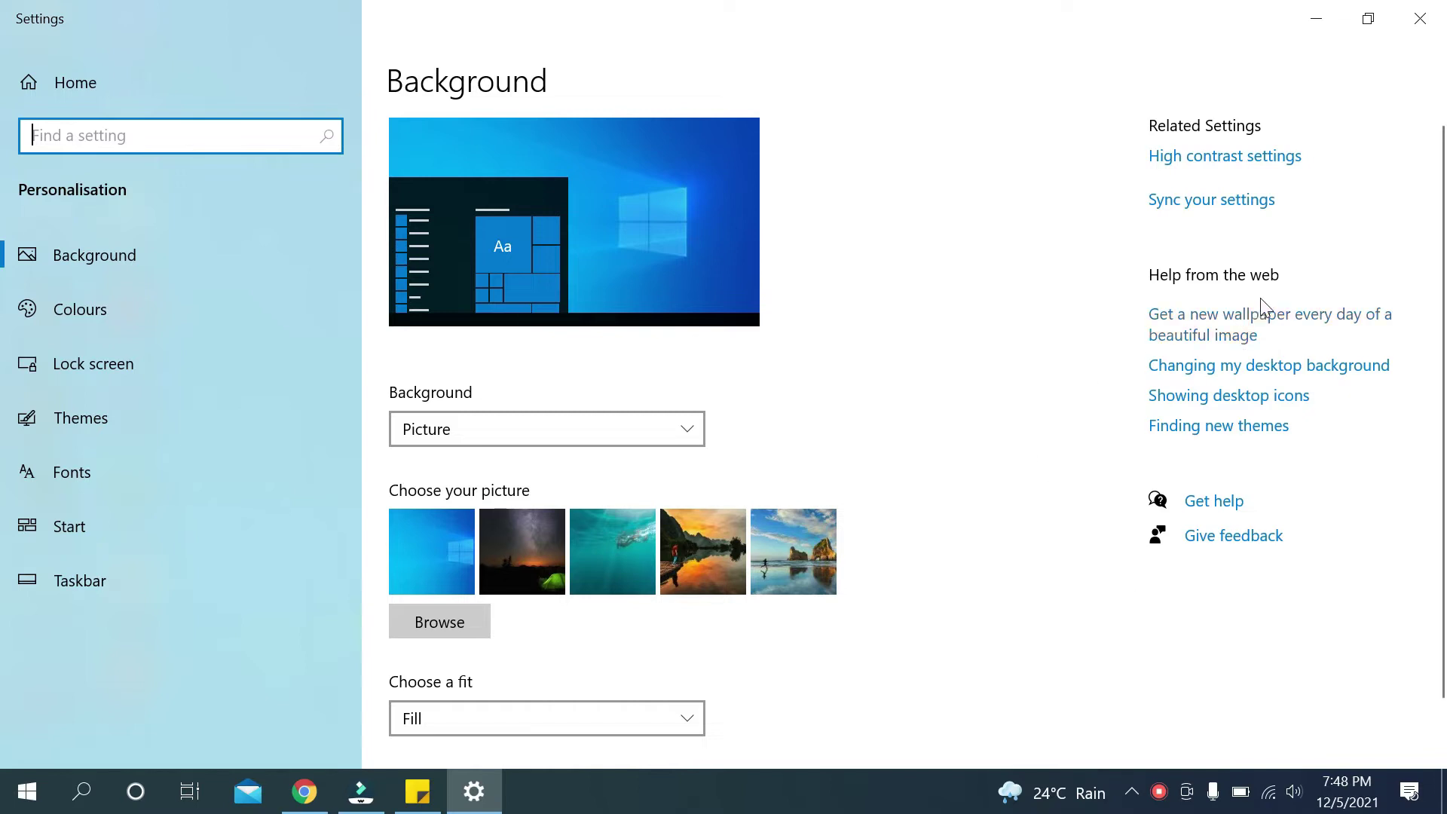
Step: Download the Bing Wallpaper installer from its Edge page and run the downloaded file
{"action": "left_click", "coordinate": [1205, 328]}
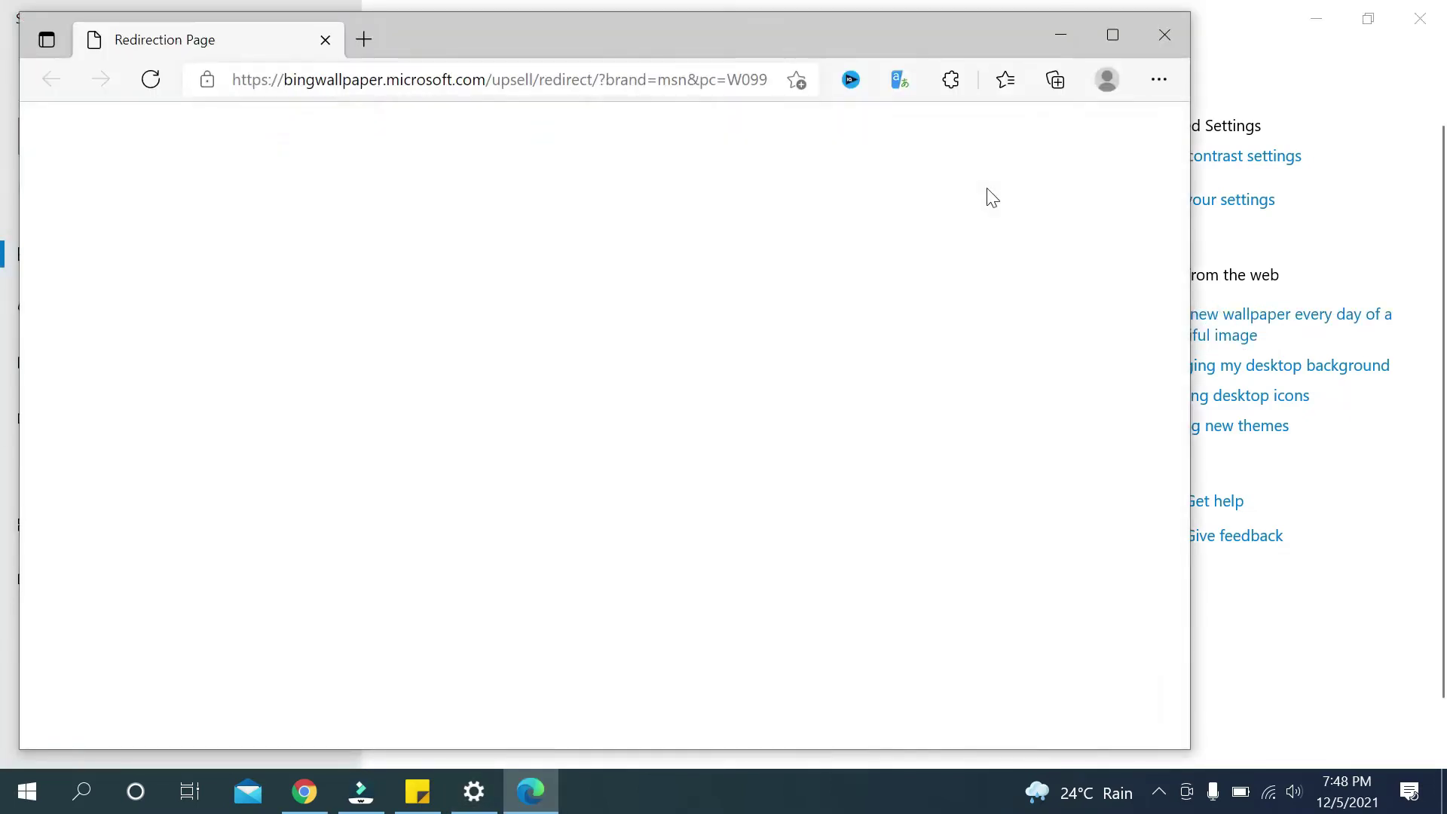
{"action": "left_click", "coordinate": [1317, 10]}
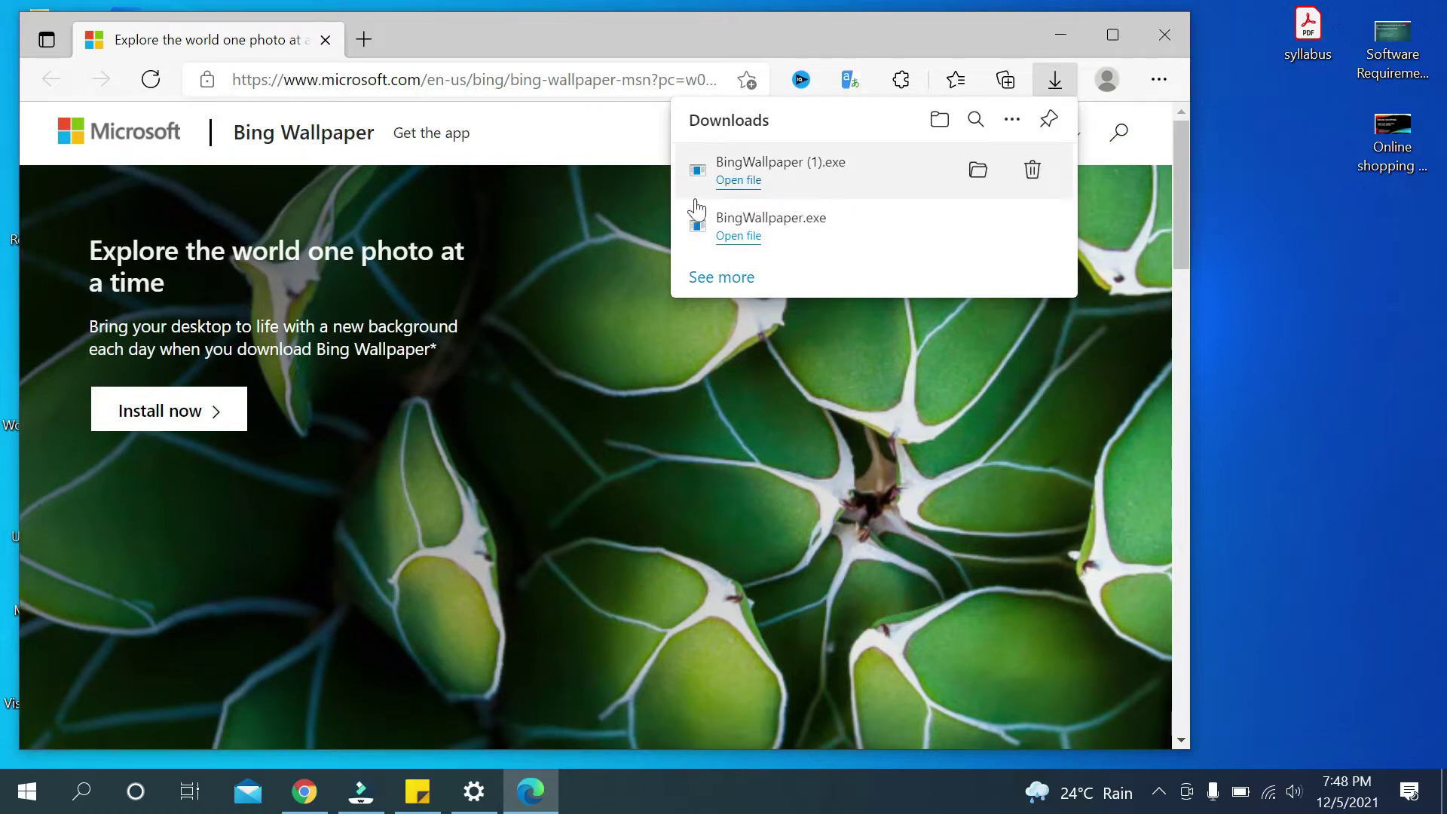
{"action": "left_click", "coordinate": [737, 181]}
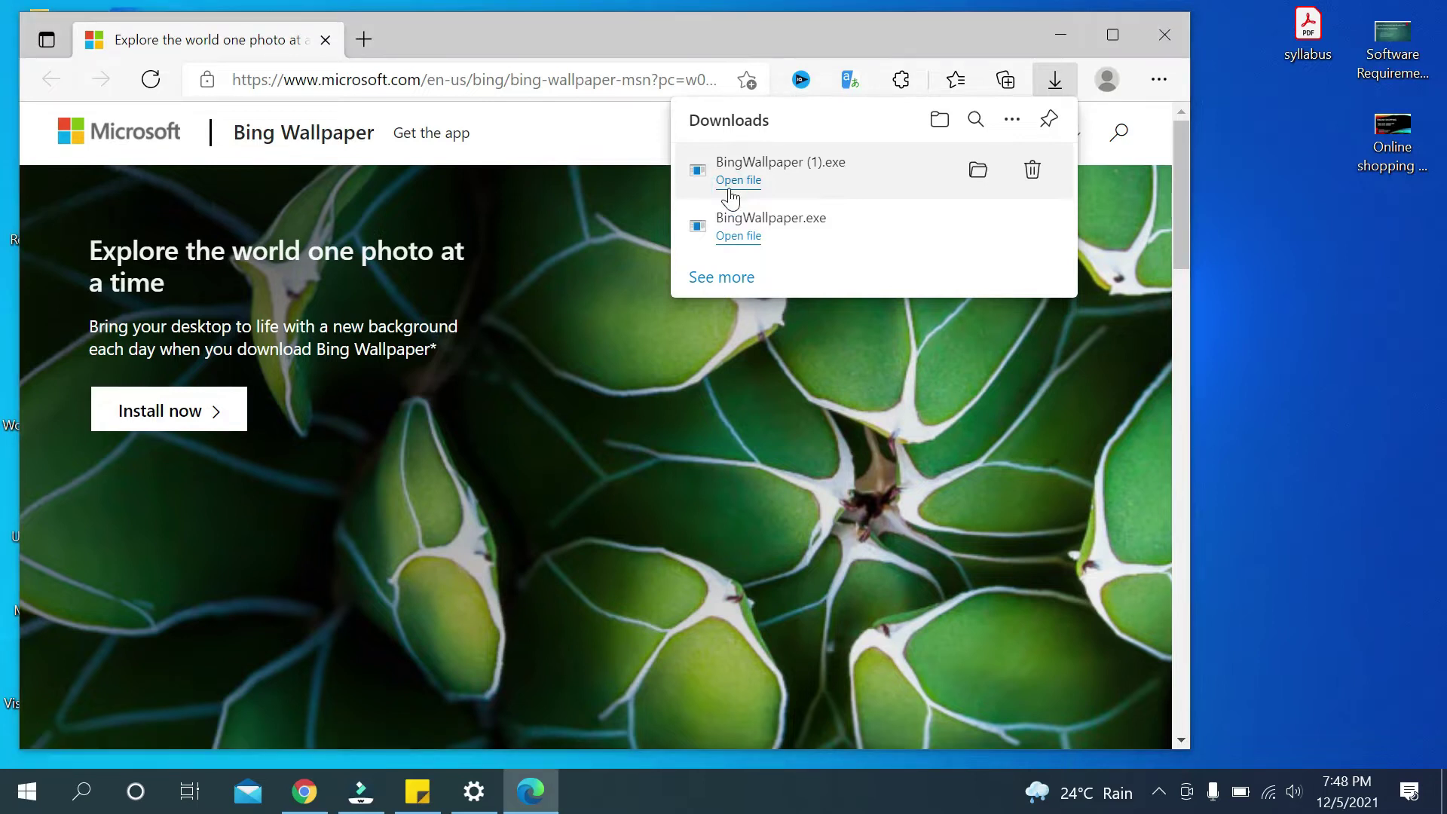
Step: Minimise Edge, install Bing Wallpaper, and finish the installer once progress completes
{"action": "left_click", "coordinate": [1063, 35]}
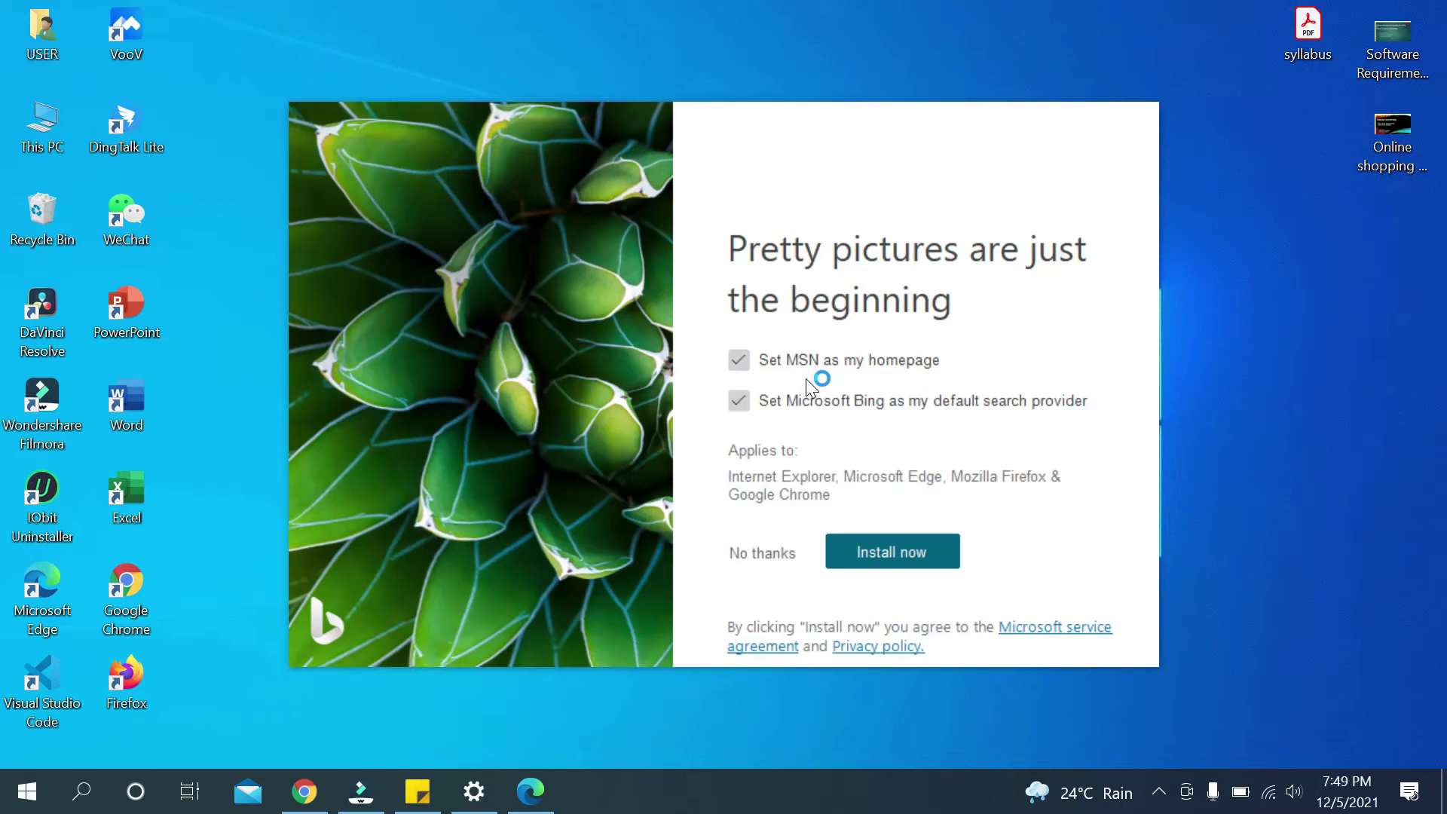
{"action": "left_click", "coordinate": [891, 557]}
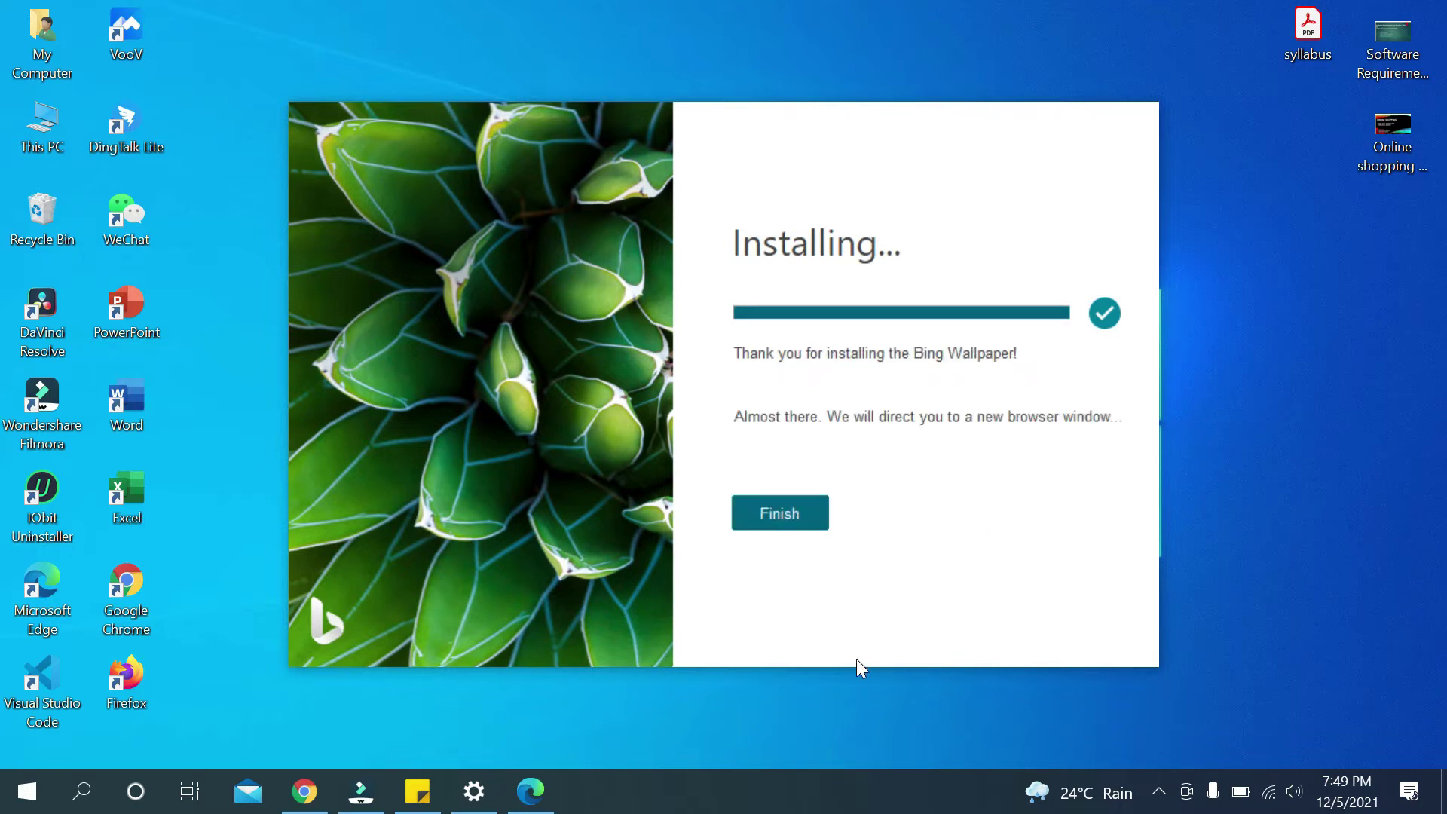
{"action": "left_click", "coordinate": [790, 512]}
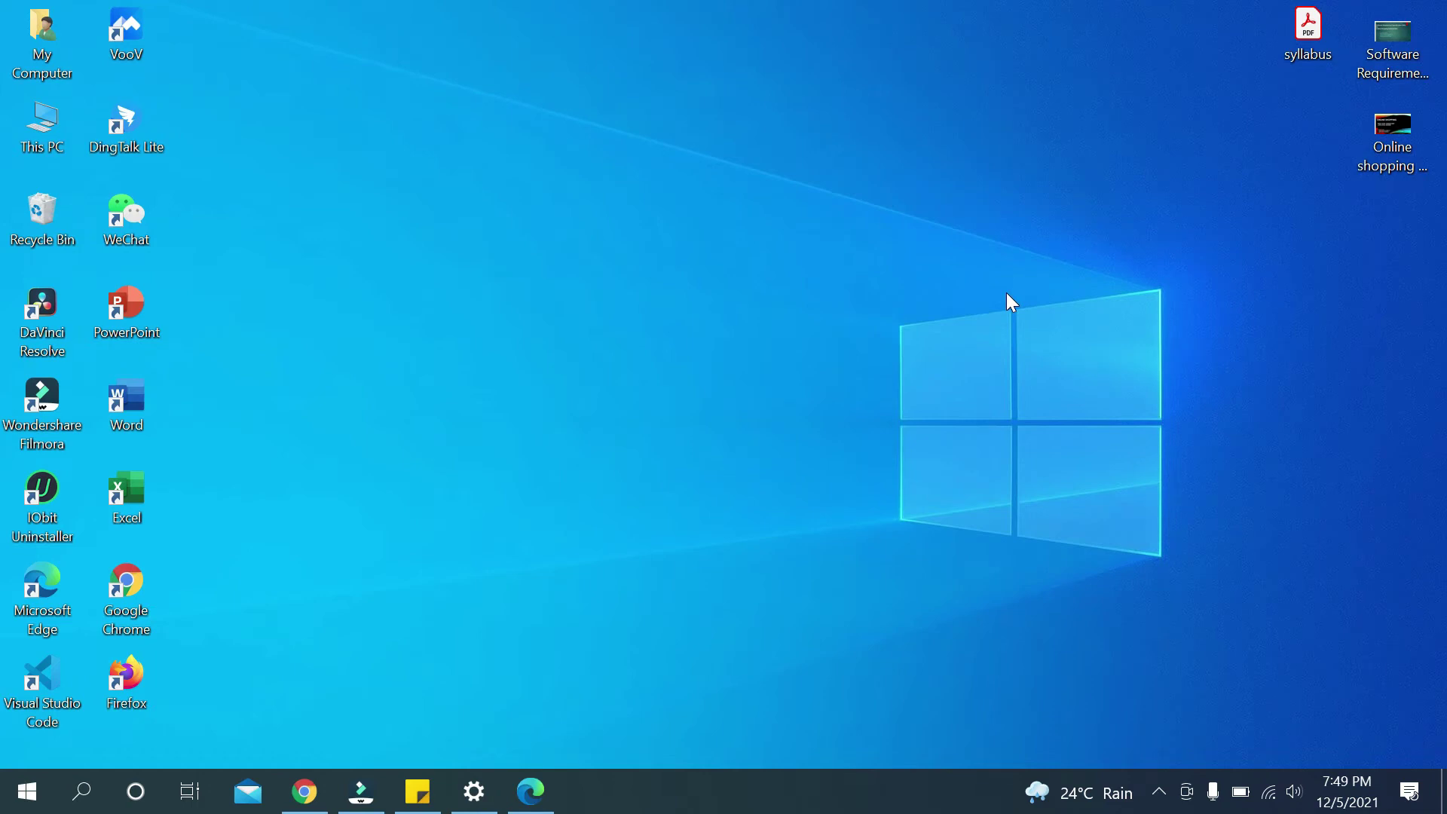
Step: Check the hidden notification area icons and Windows search, then close both
{"action": "left_click", "coordinate": [1158, 792]}
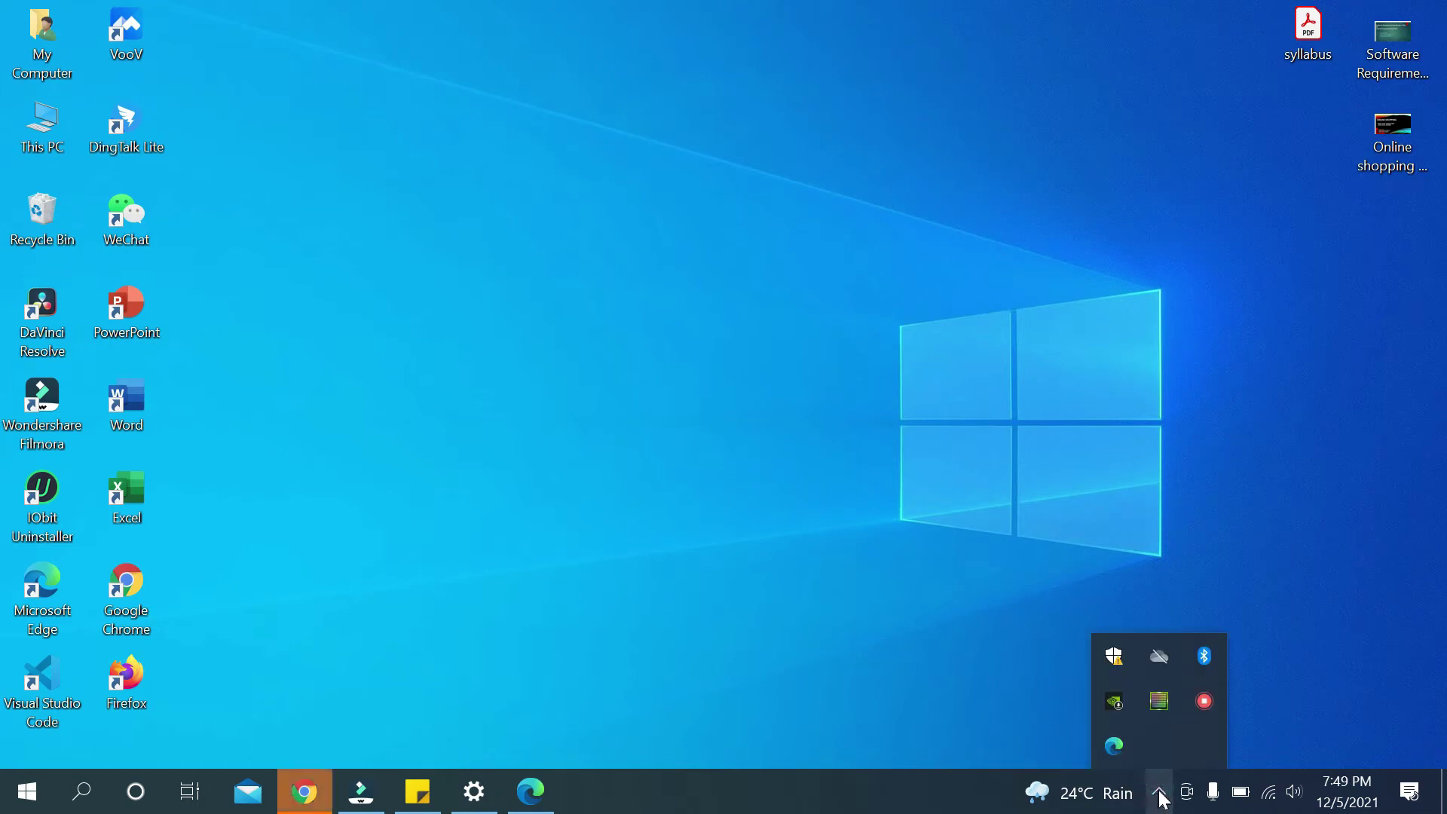
{"action": "left_click", "coordinate": [569, 608]}
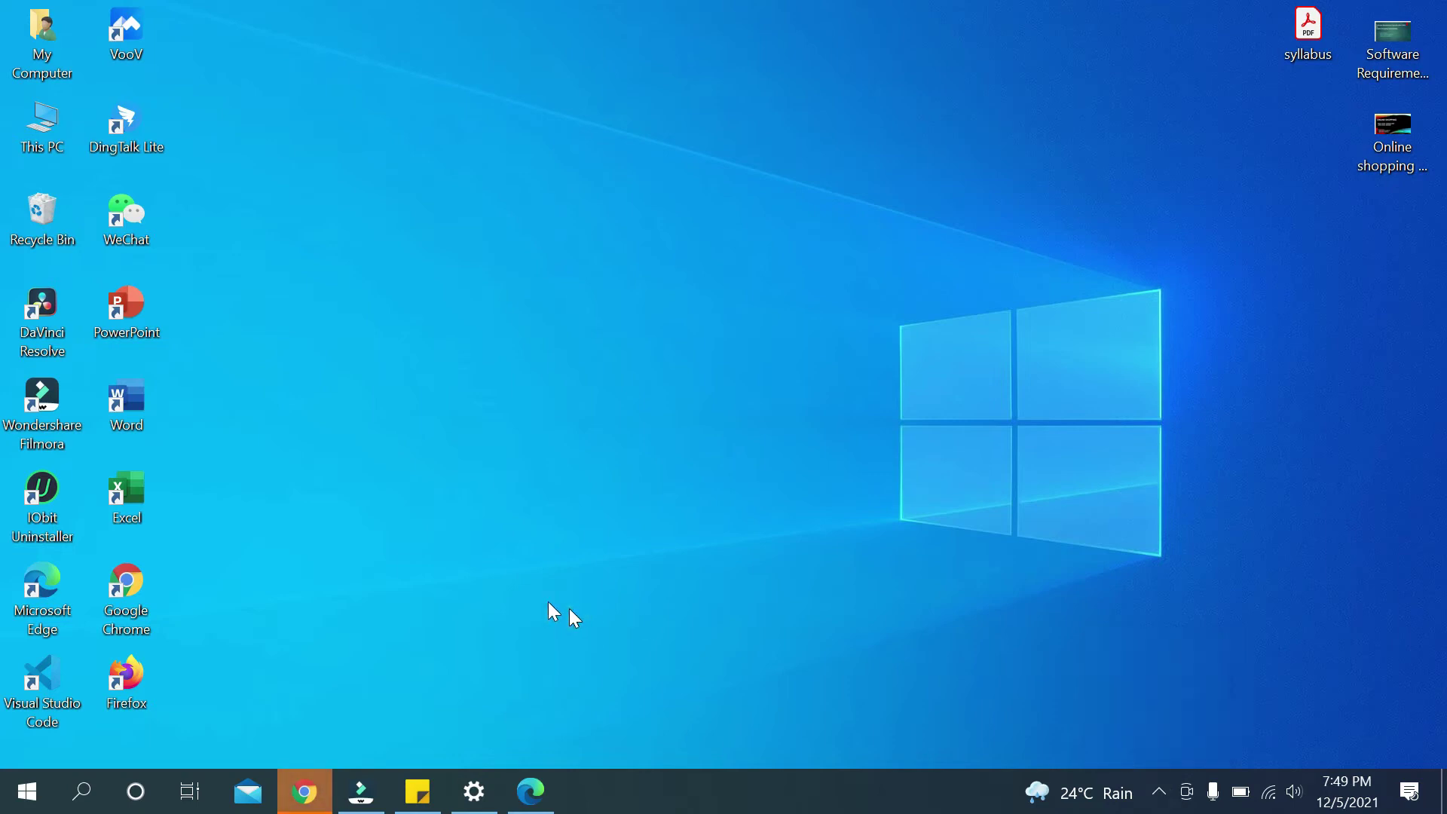
{"action": "left_click", "coordinate": [86, 791]}
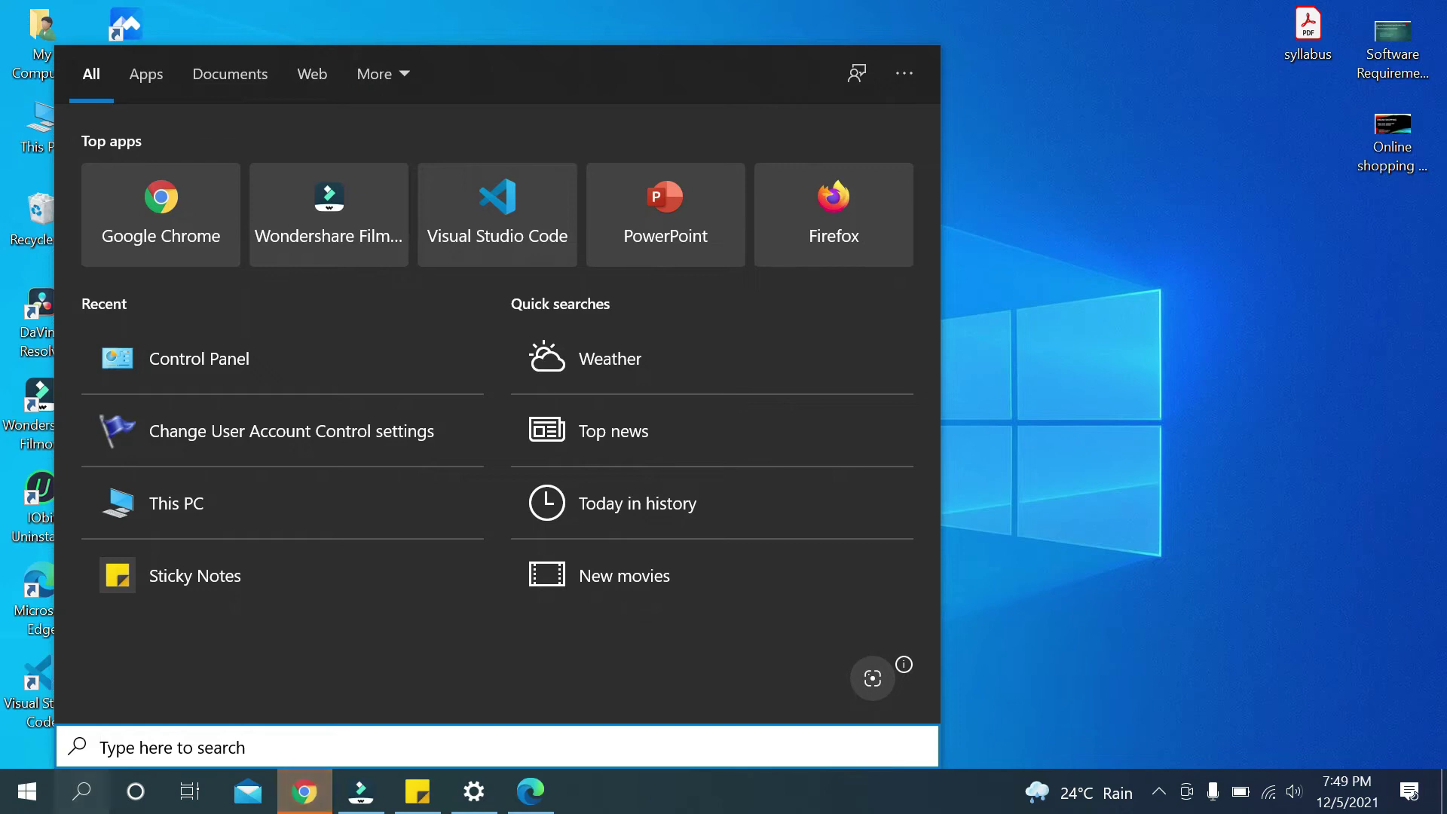
{"action": "left_click", "coordinate": [1018, 526]}
Step: Reopen the Background settings, view the 'Changing my desktop background' help, then close Edge
{"action": "right_click", "coordinate": [653, 167]}
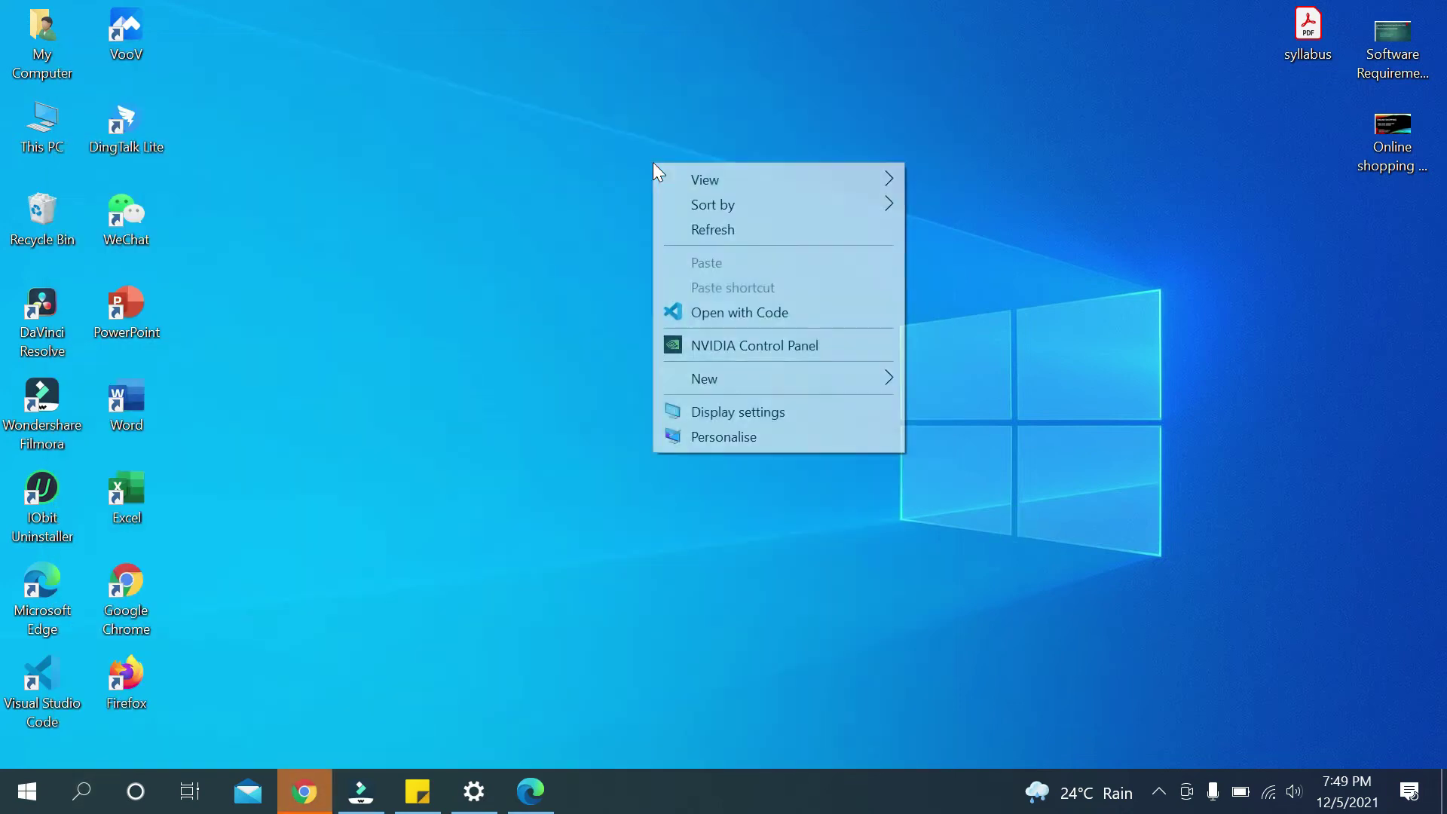
{"action": "left_click", "coordinate": [742, 441]}
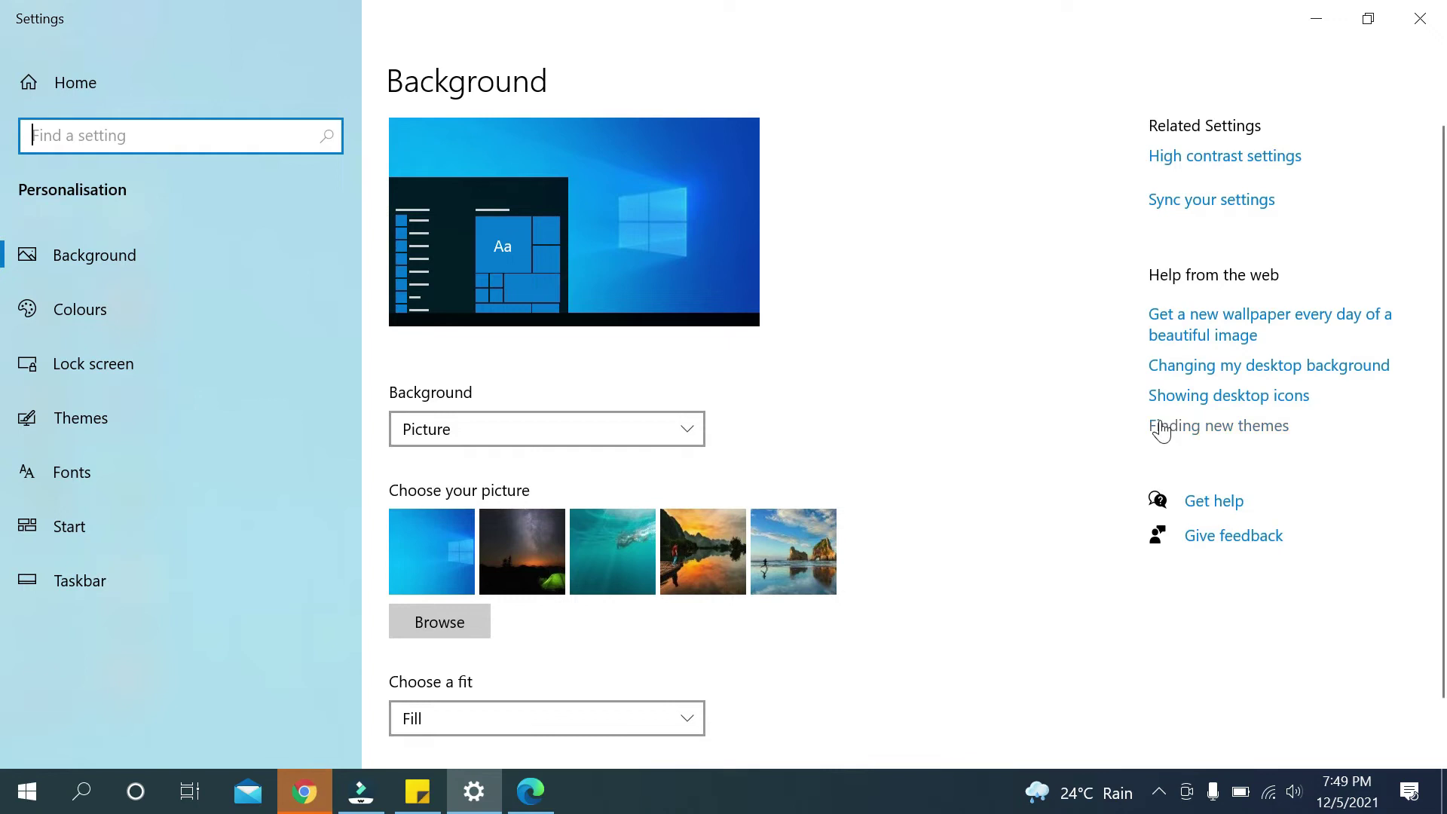
{"action": "left_click", "coordinate": [1203, 365]}
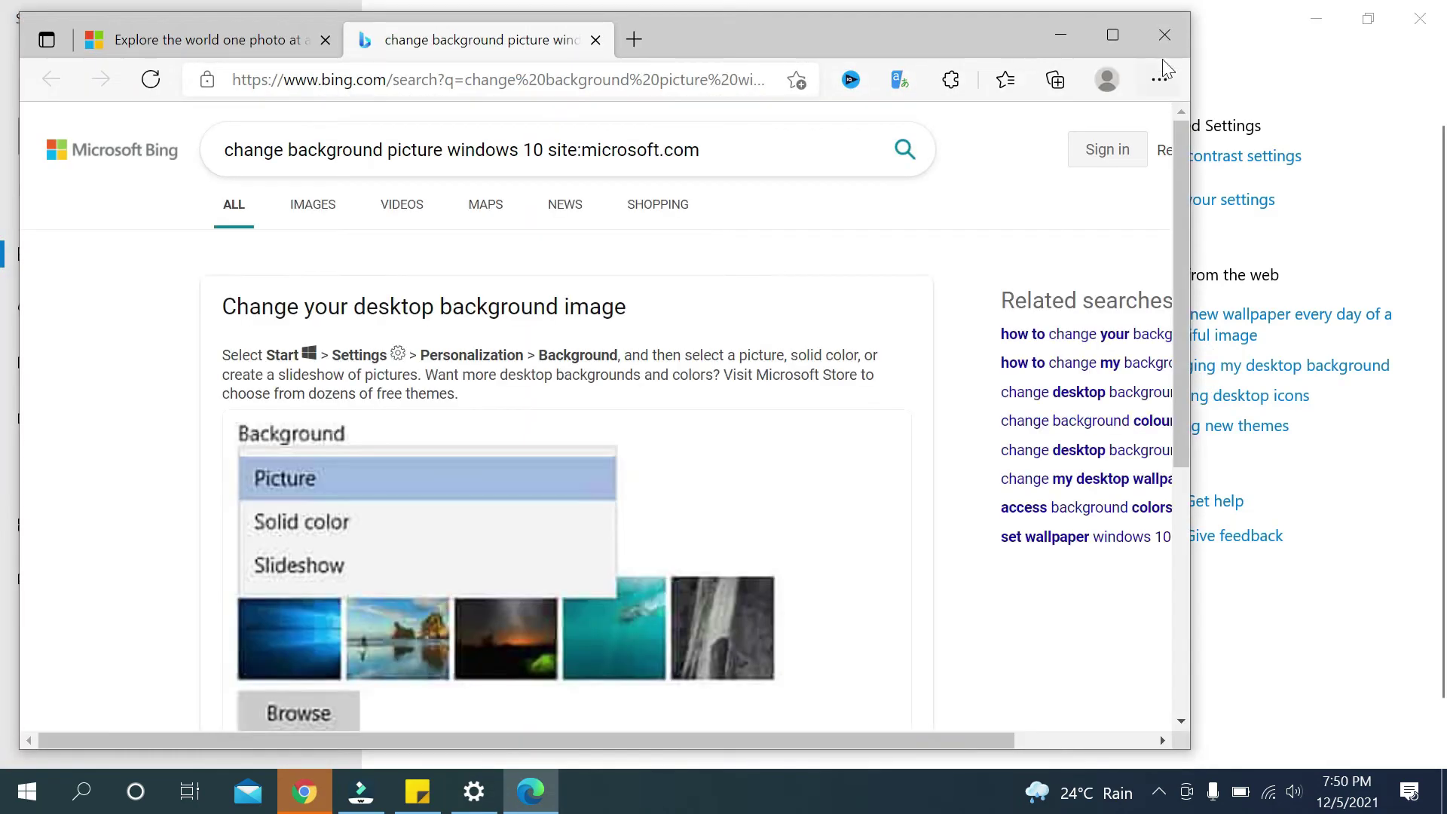
{"action": "left_click", "coordinate": [1164, 34]}
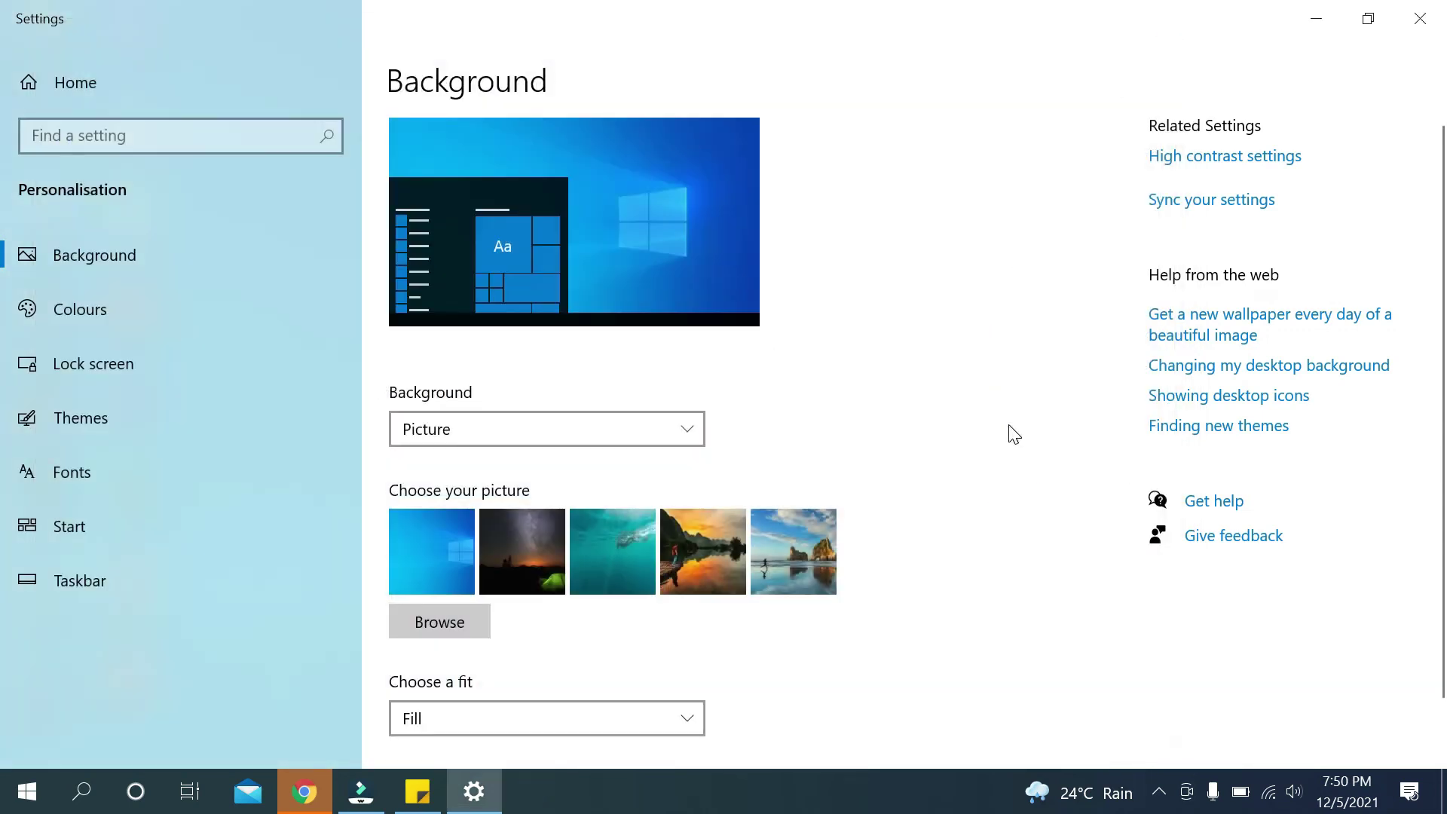
Step: Close Settings and launch Bing Wallpaper from search results, then again from Recent
{"action": "left_click", "coordinate": [1316, 18]}
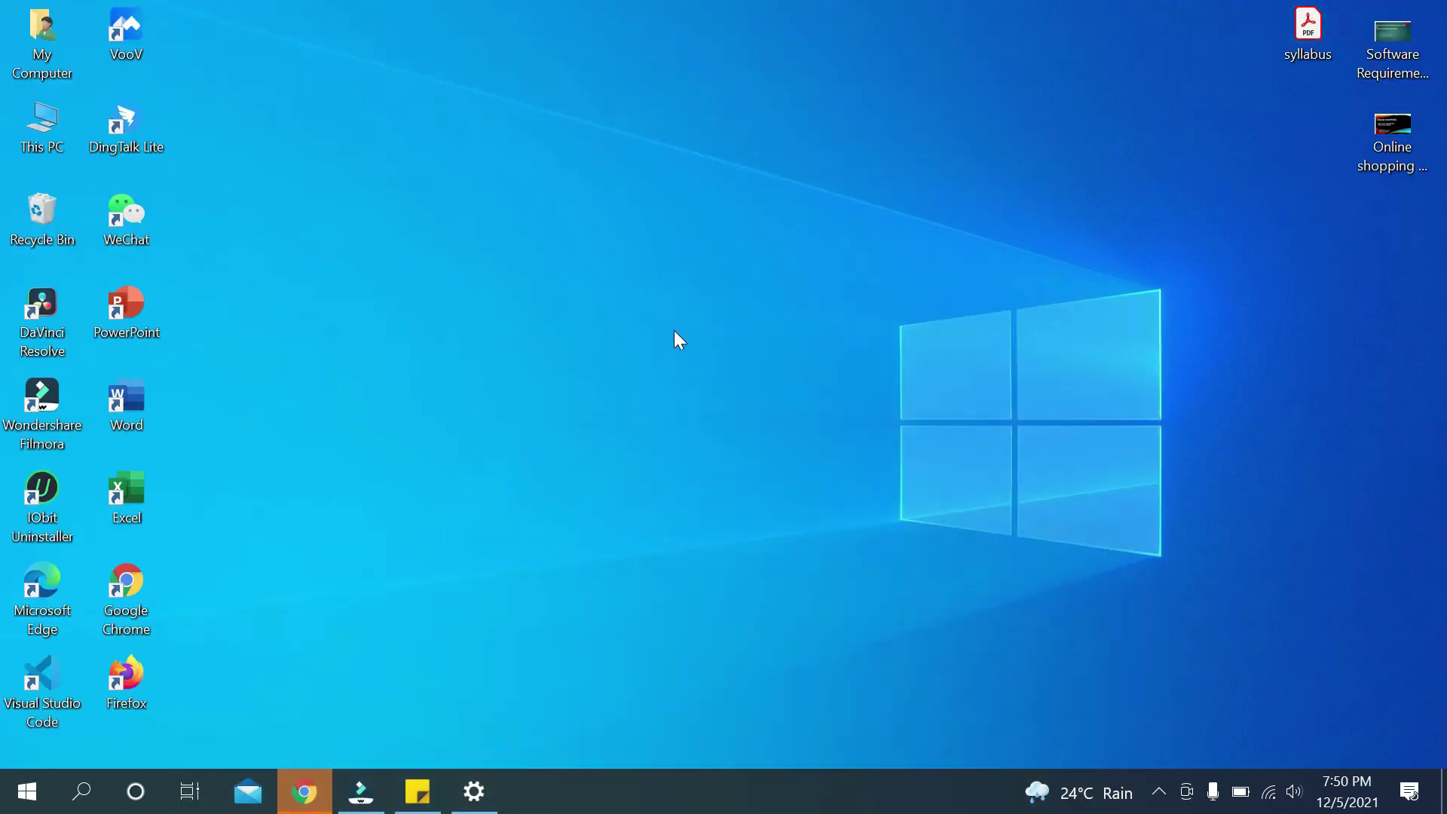
{"action": "left_click", "coordinate": [83, 791]}
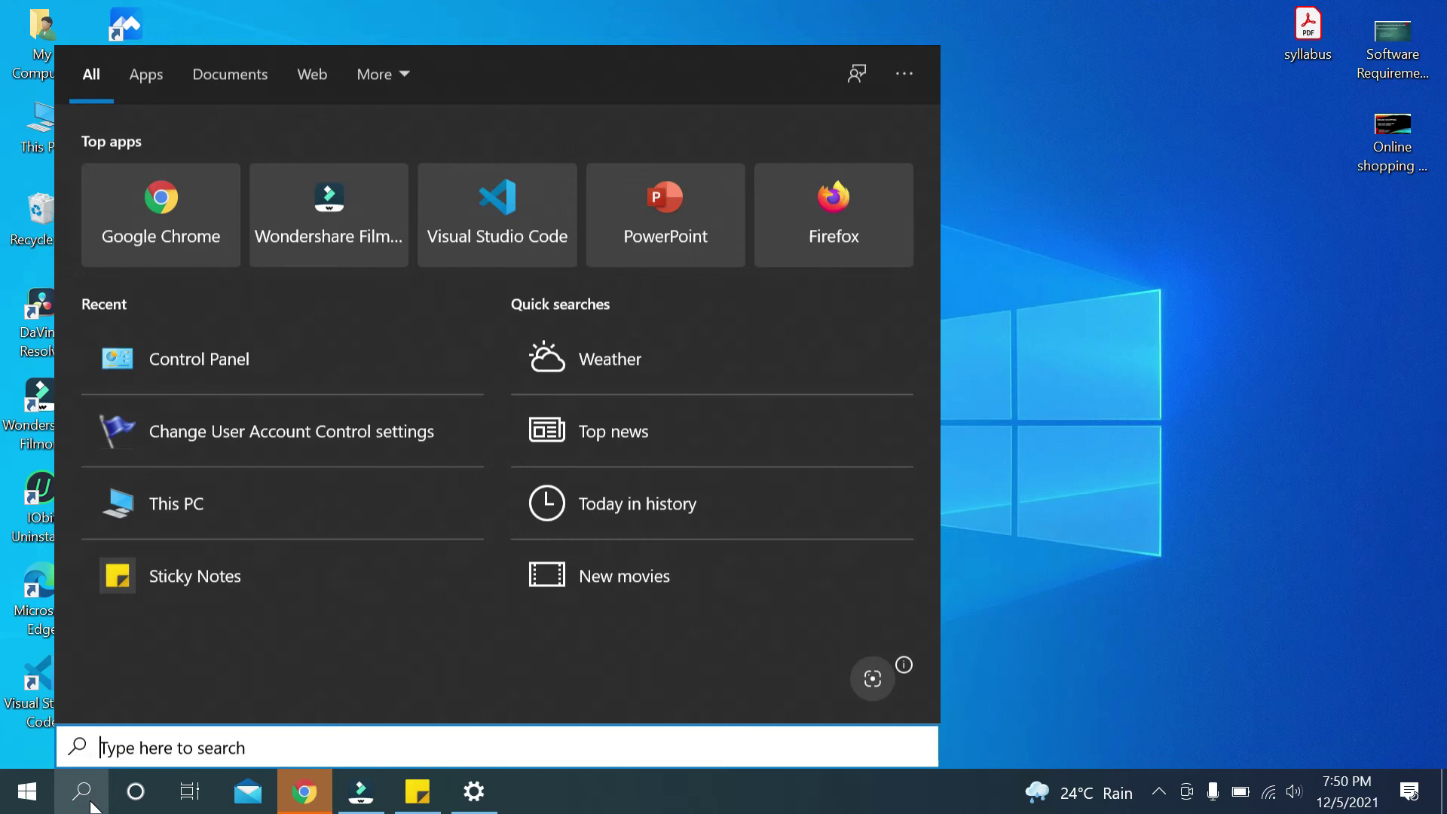
{"action": "type", "text": "bi"}
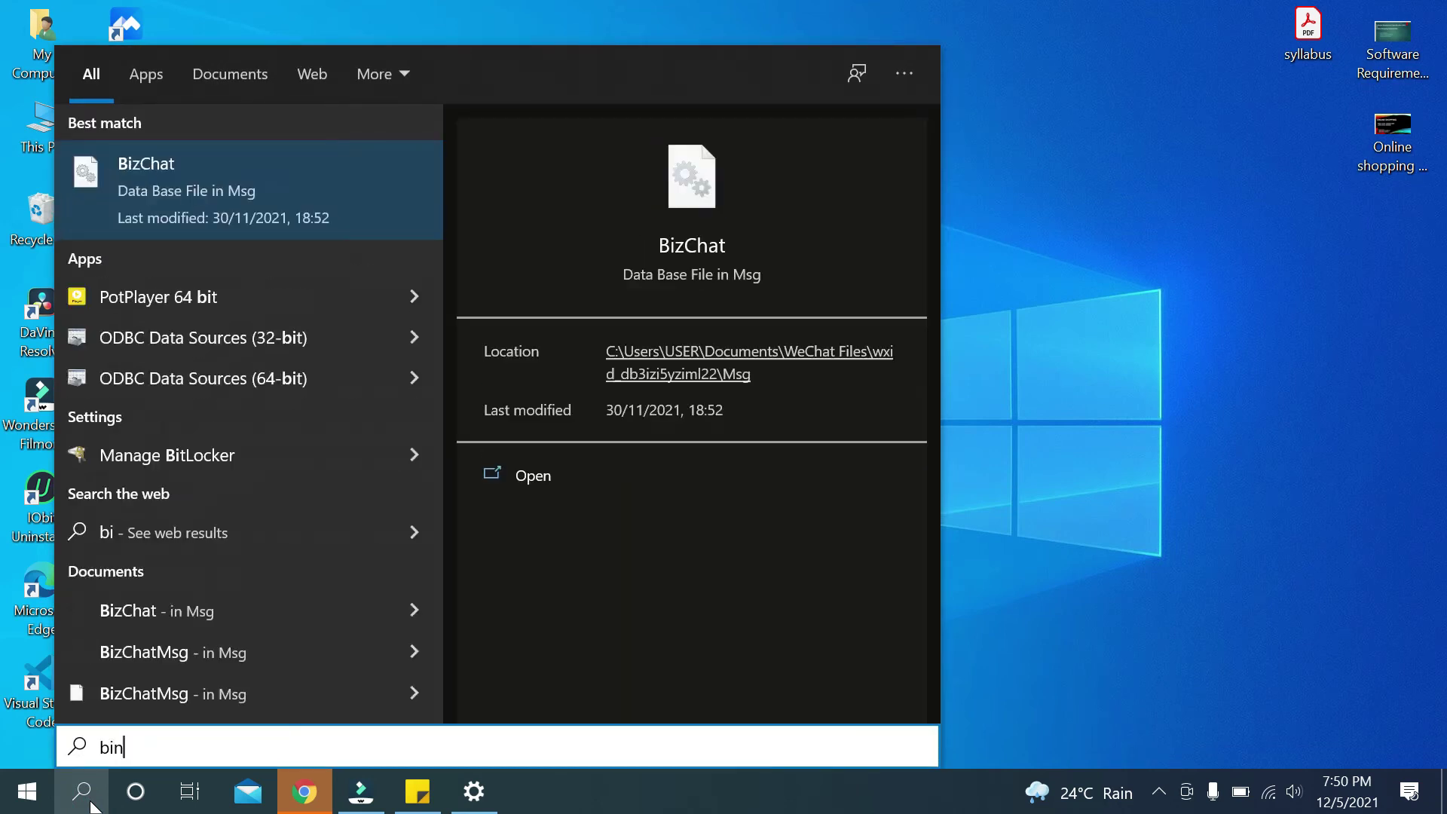
{"action": "type", "text": "n"}
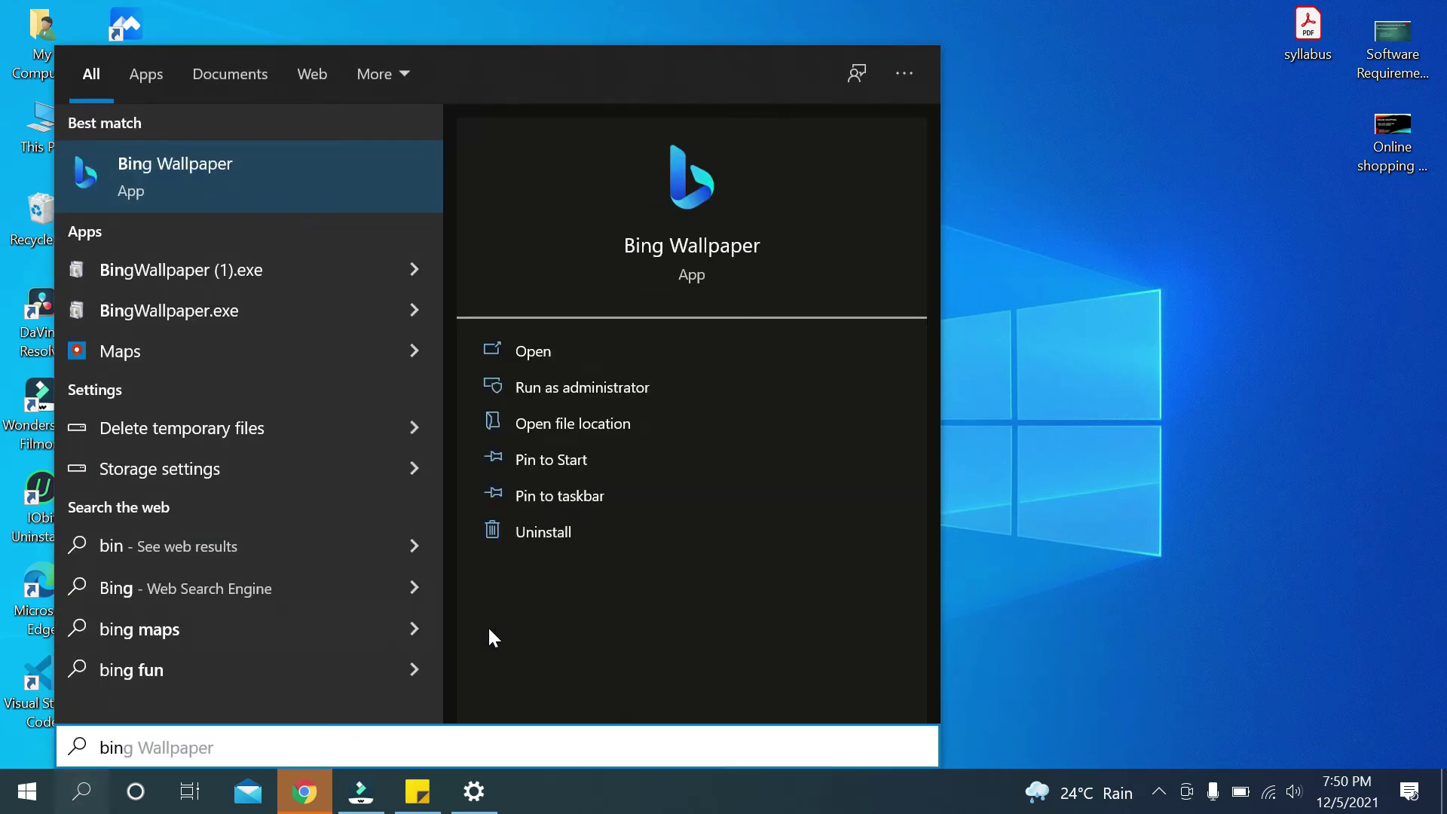
{"action": "left_click", "coordinate": [562, 350]}
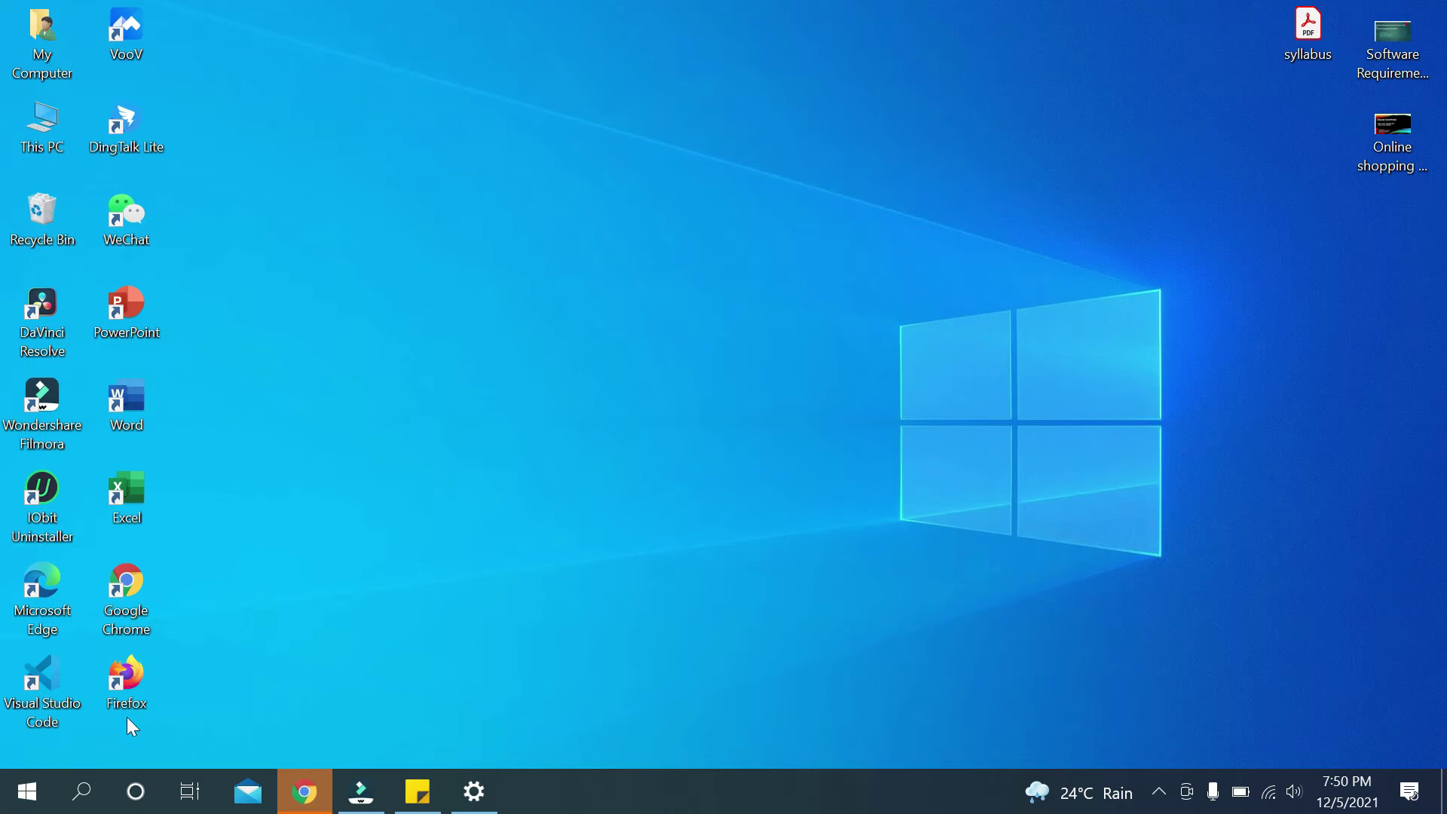
{"action": "left_click", "coordinate": [86, 794]}
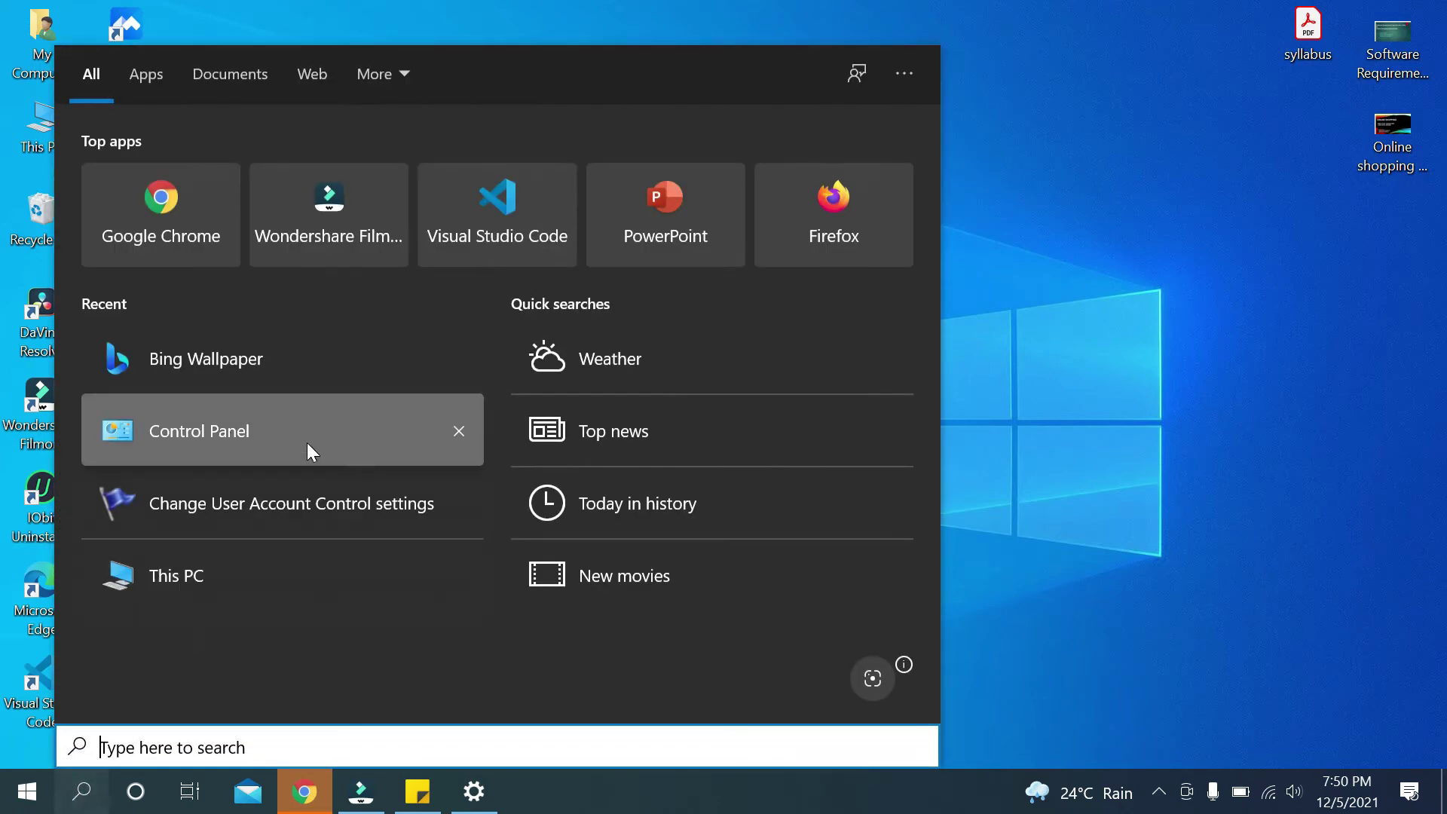
{"action": "left_click", "coordinate": [293, 380]}
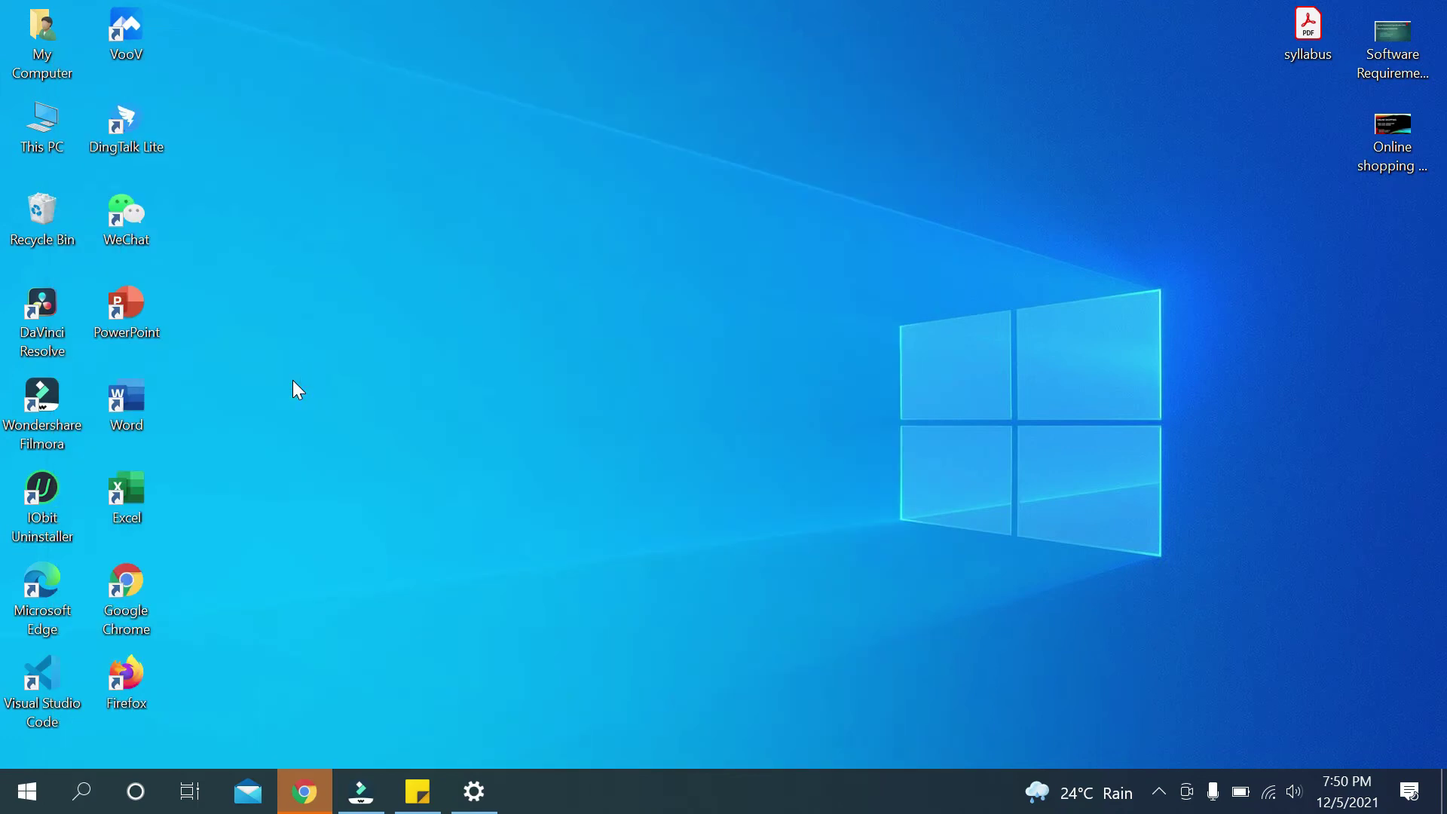
{"action": "right_click", "coordinate": [829, 451]}
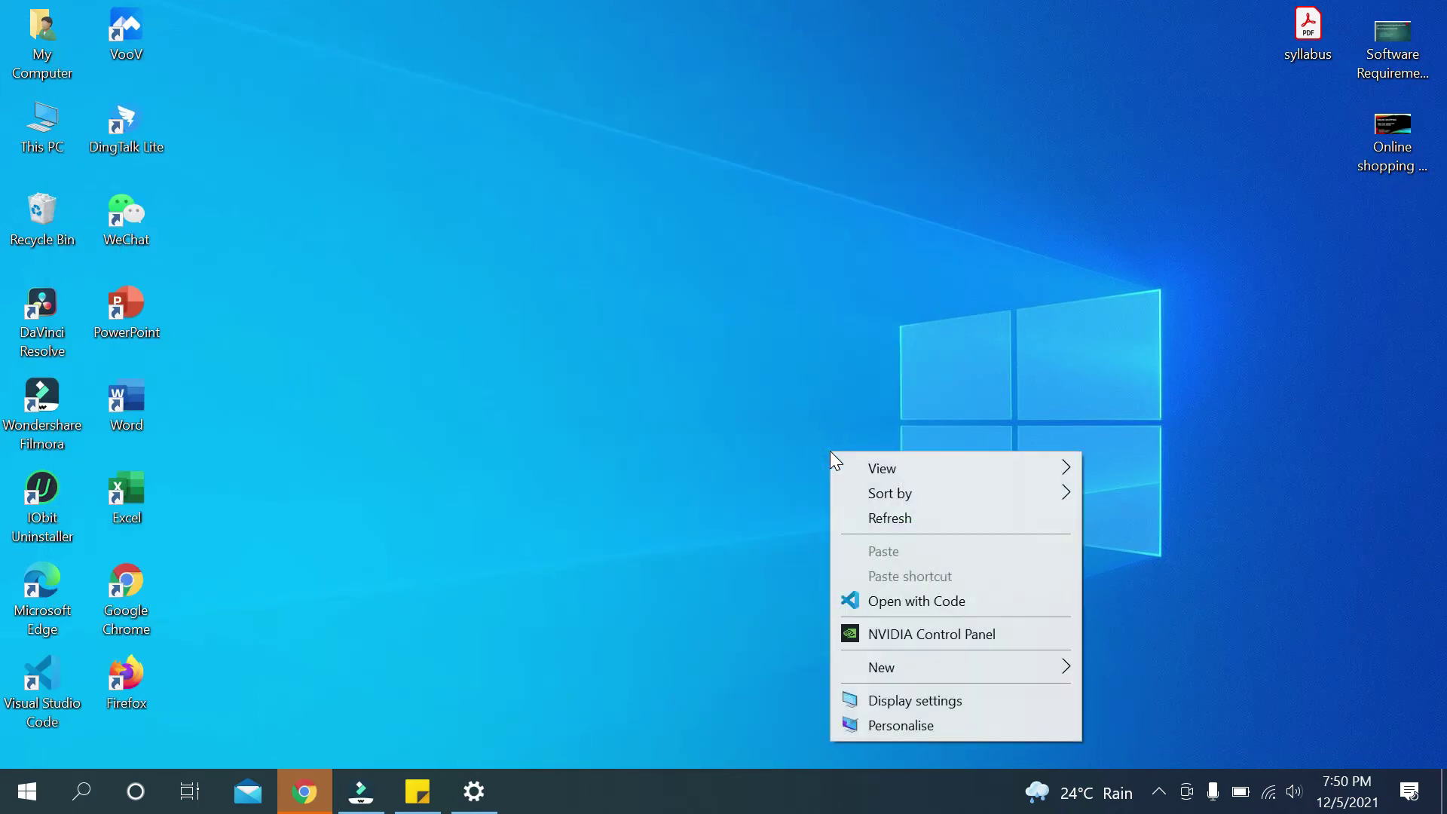
{"action": "left_click", "coordinate": [763, 544]}
{"action": "right_click", "coordinate": [763, 254]}
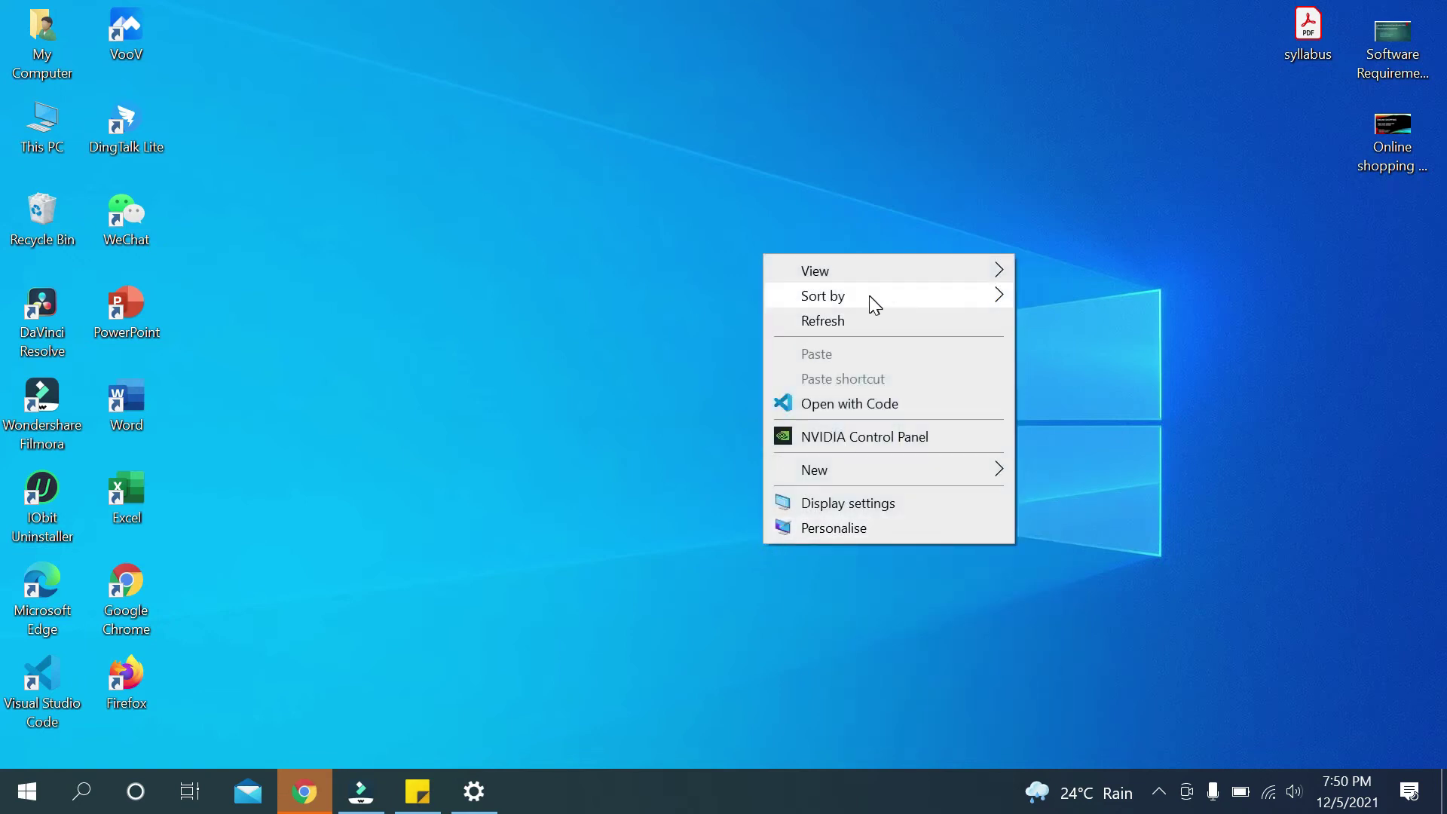
{"action": "left_click", "coordinate": [868, 322]}
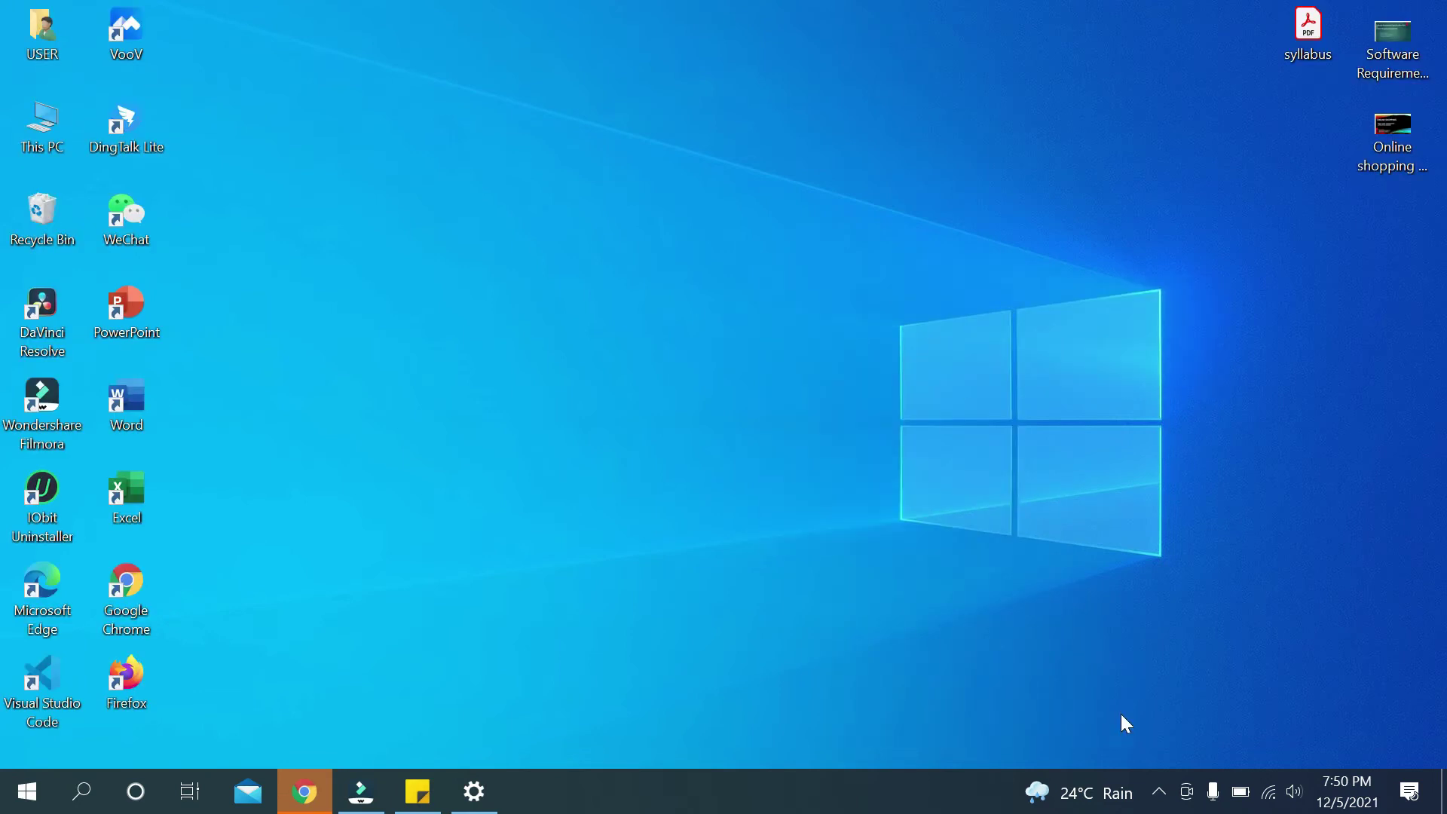
{"action": "left_click", "coordinate": [1158, 791]}
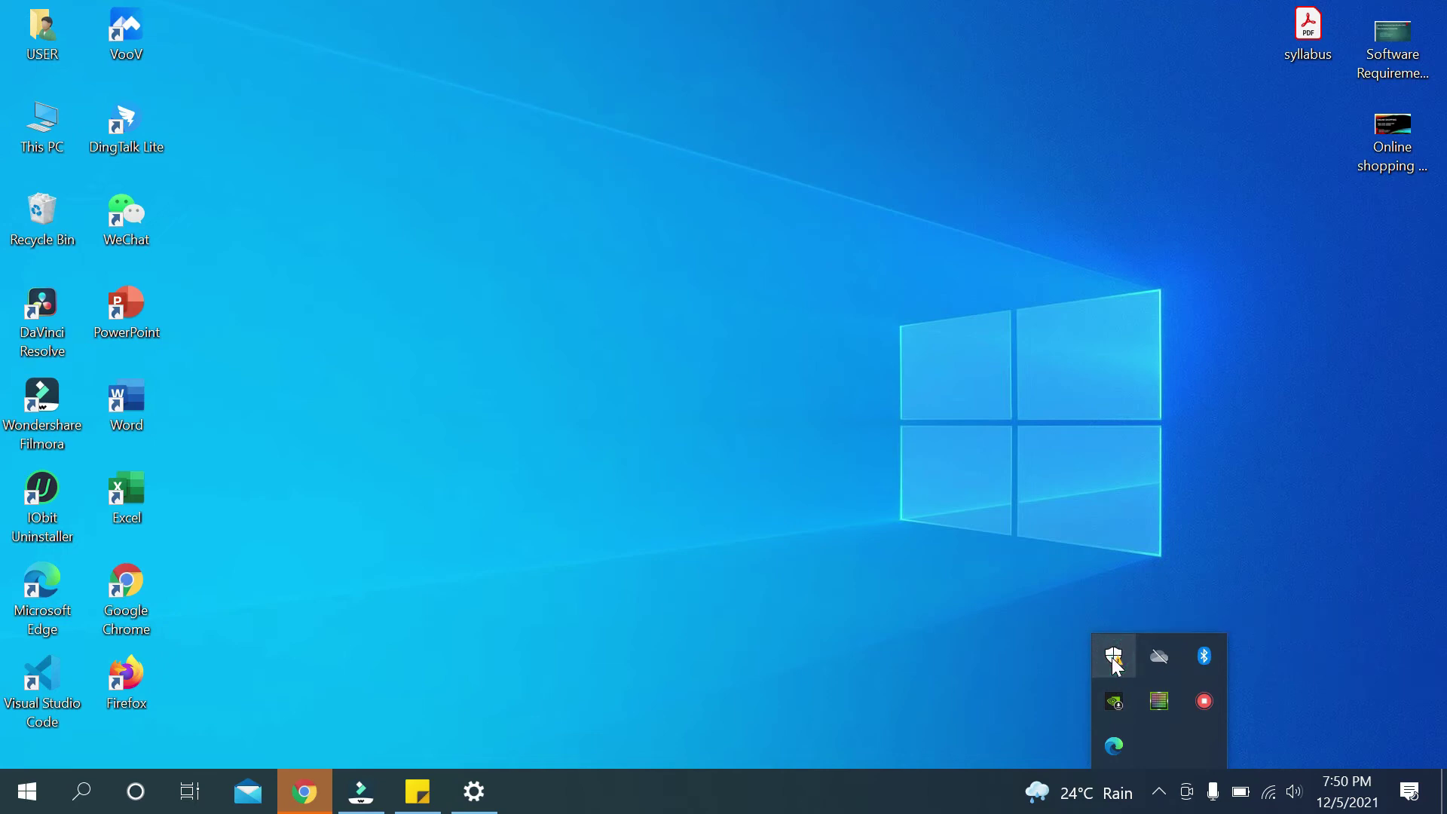
{"action": "left_click", "coordinate": [1114, 658]}
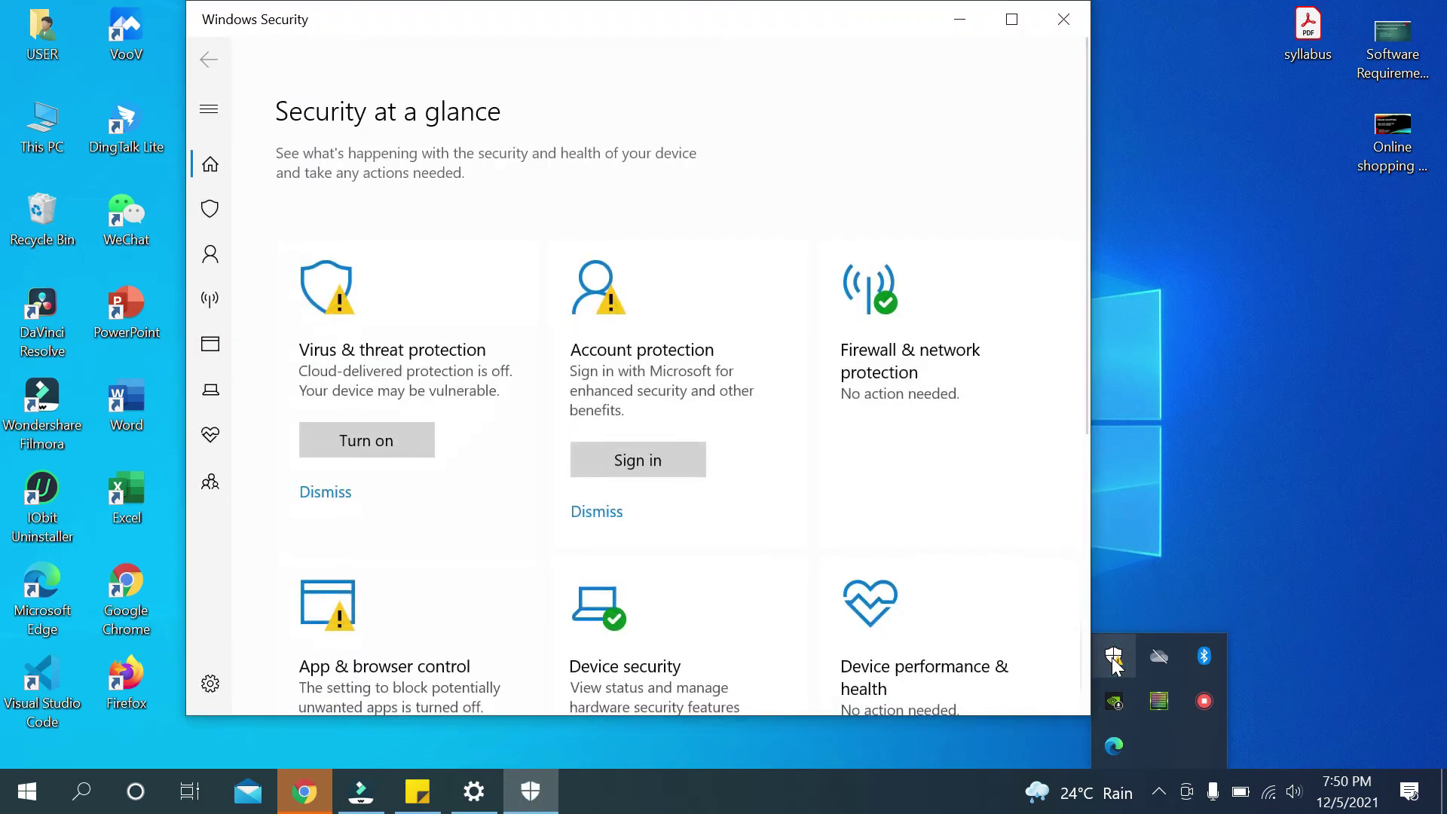
{"action": "scroll", "coordinate": [916, 486], "scroll_direction": "down", "scroll_amount": 5}
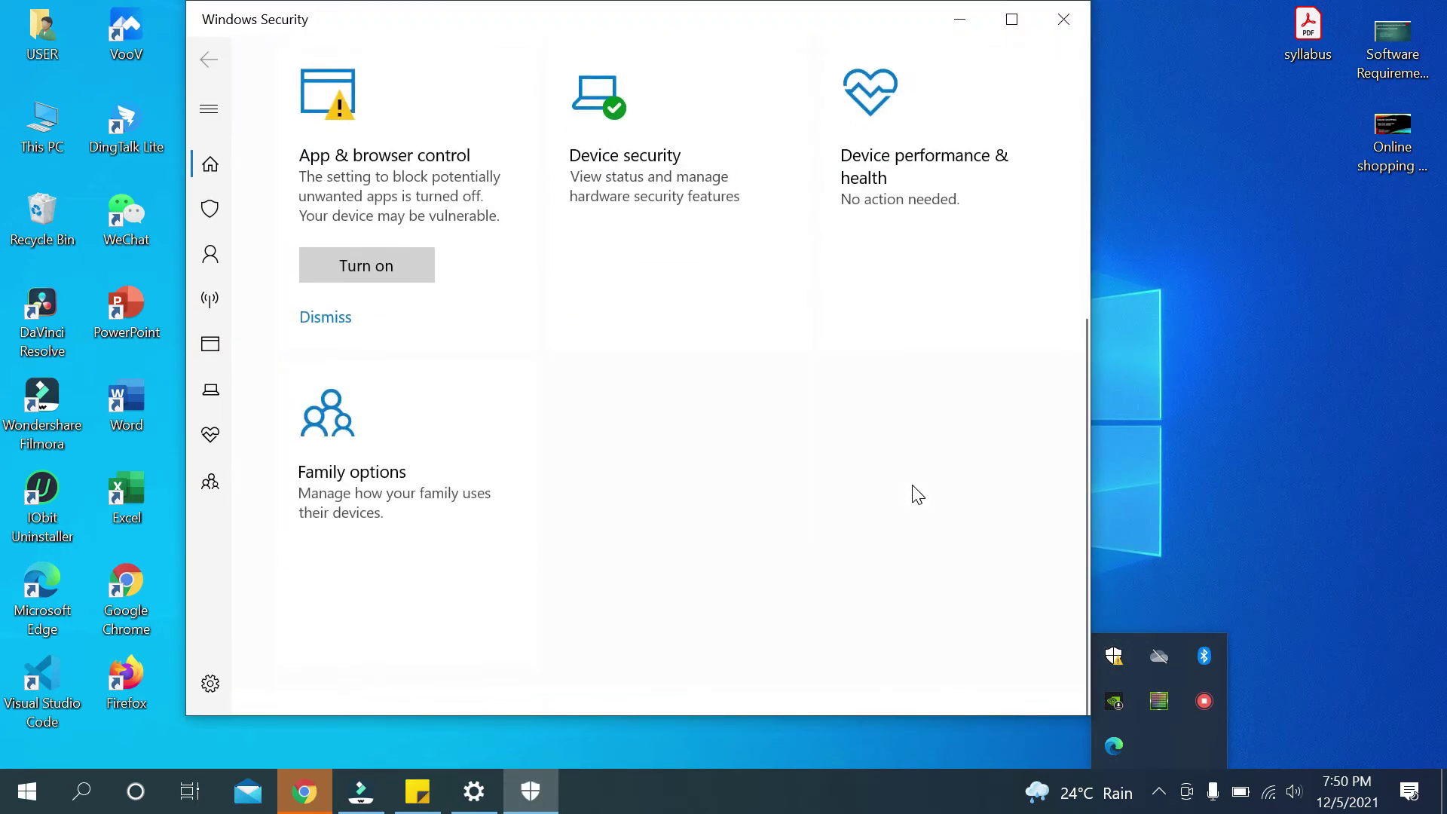
{"action": "left_click", "coordinate": [1067, 18]}
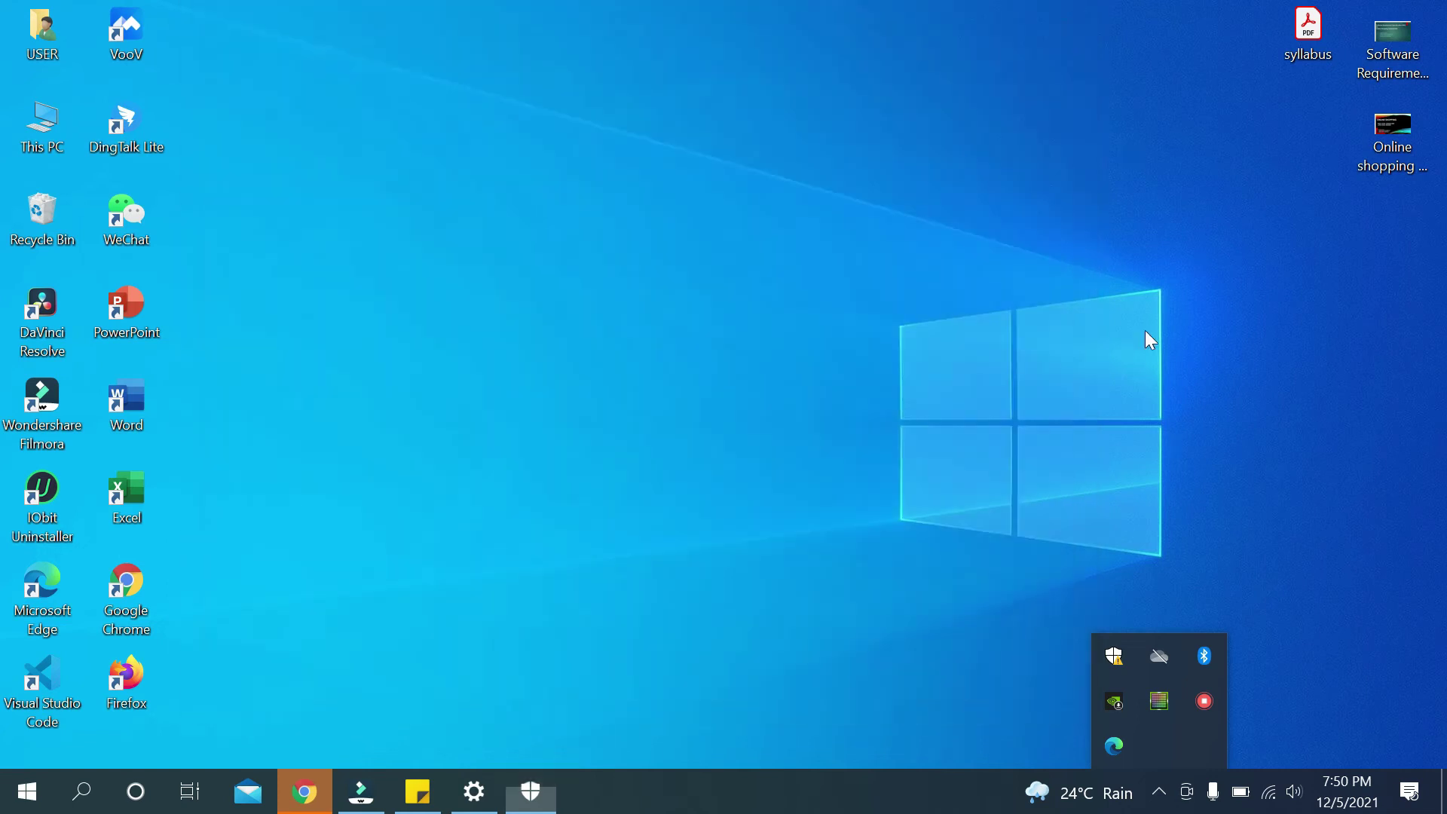
Step: Open the Background settings and view the 'Finding new themes' and 'Showing desktop icons' help pages
{"action": "right_click", "coordinate": [702, 400]}
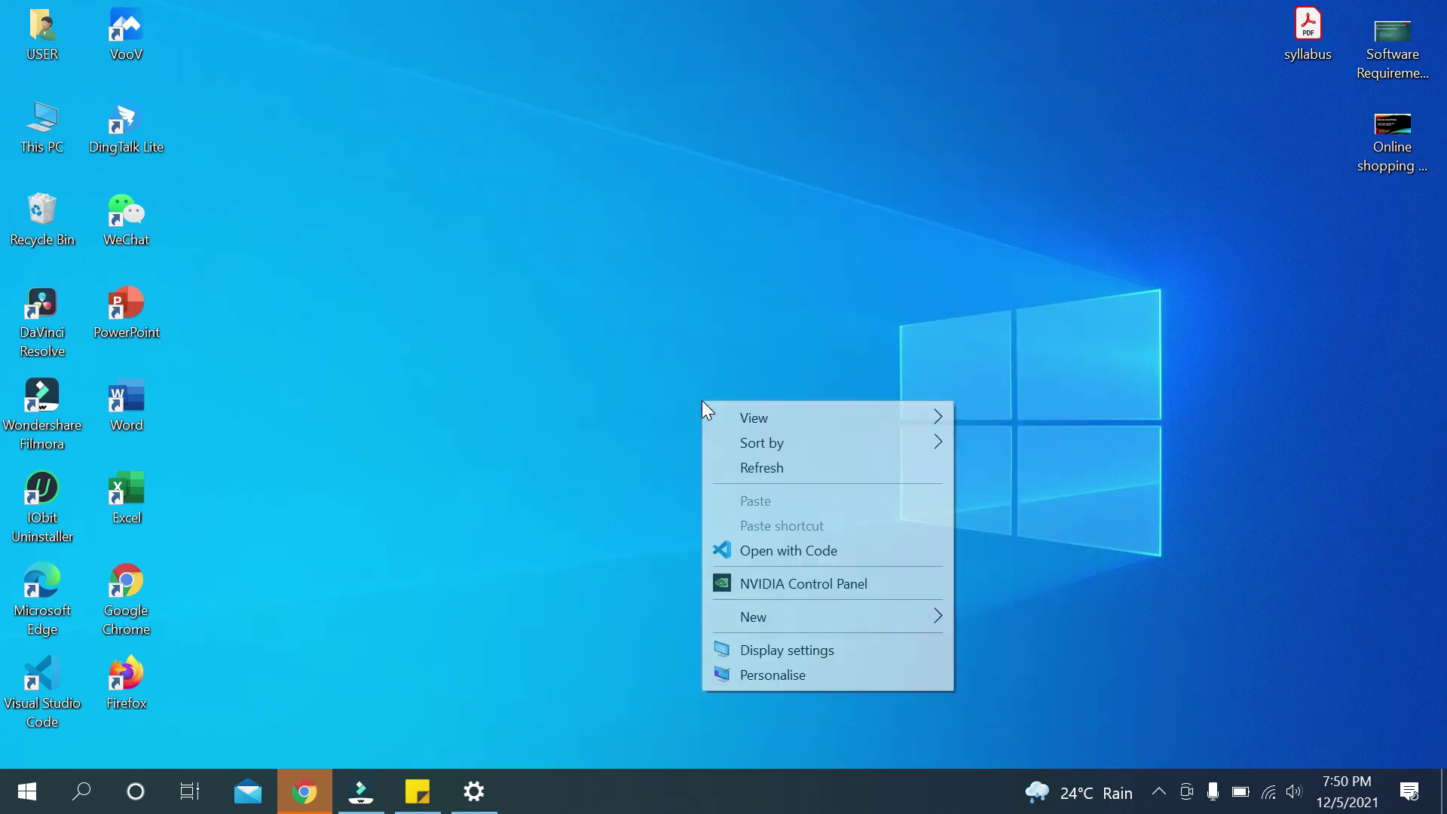
{"action": "left_click", "coordinate": [764, 675]}
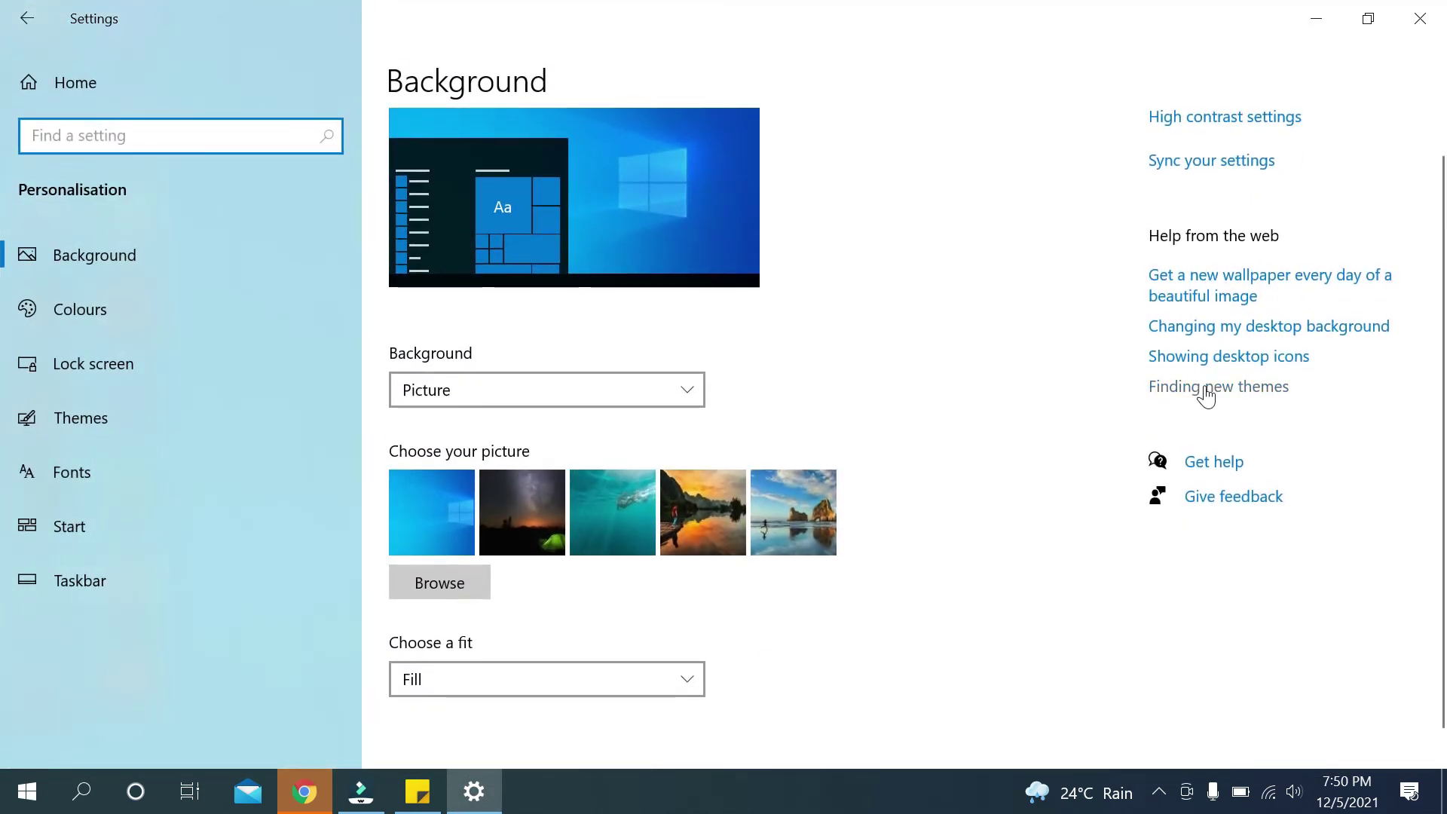
{"action": "left_click", "coordinate": [1208, 395]}
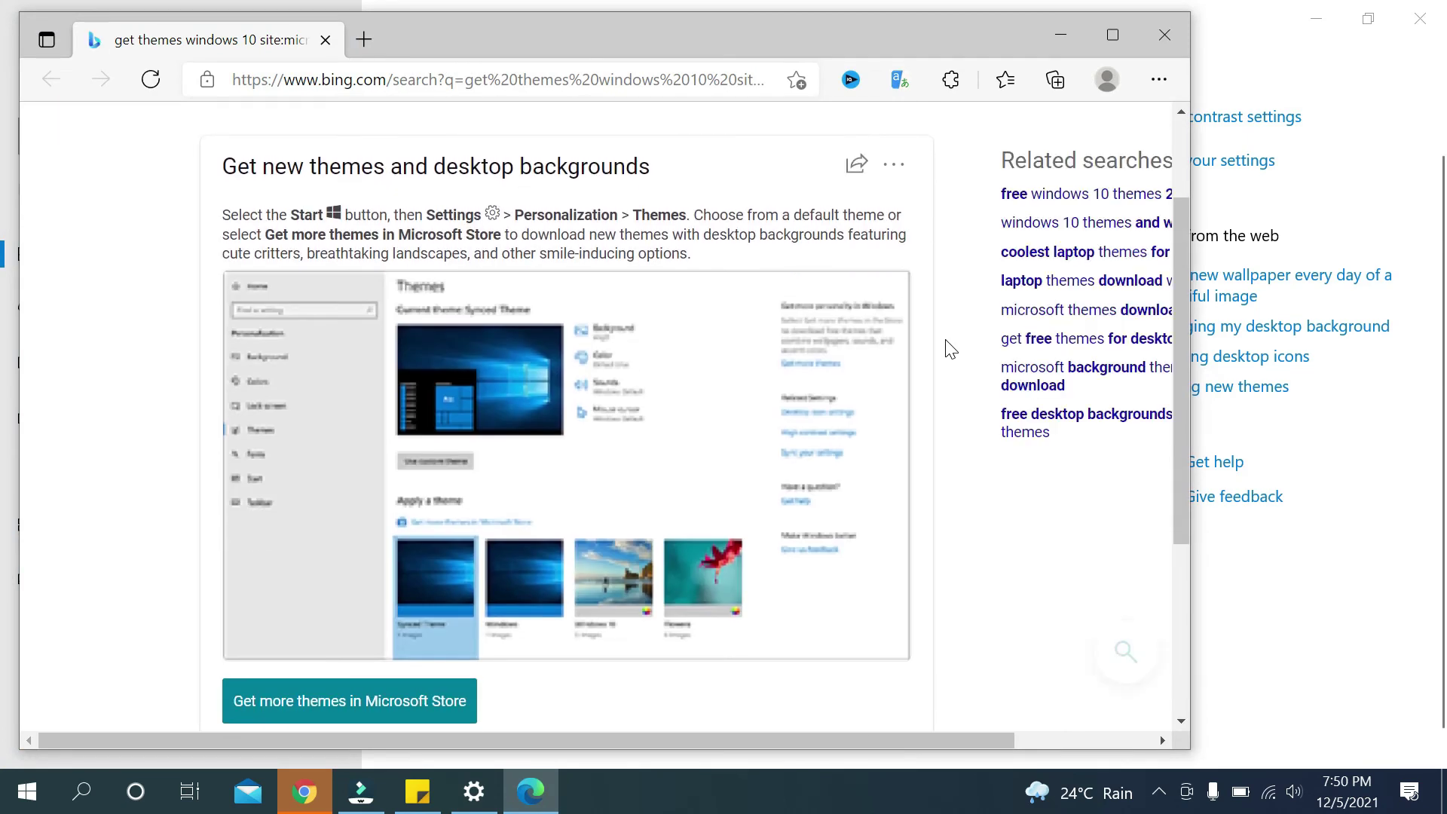
{"action": "scroll", "coordinate": [949, 349], "scroll_direction": "down", "scroll_amount": 5}
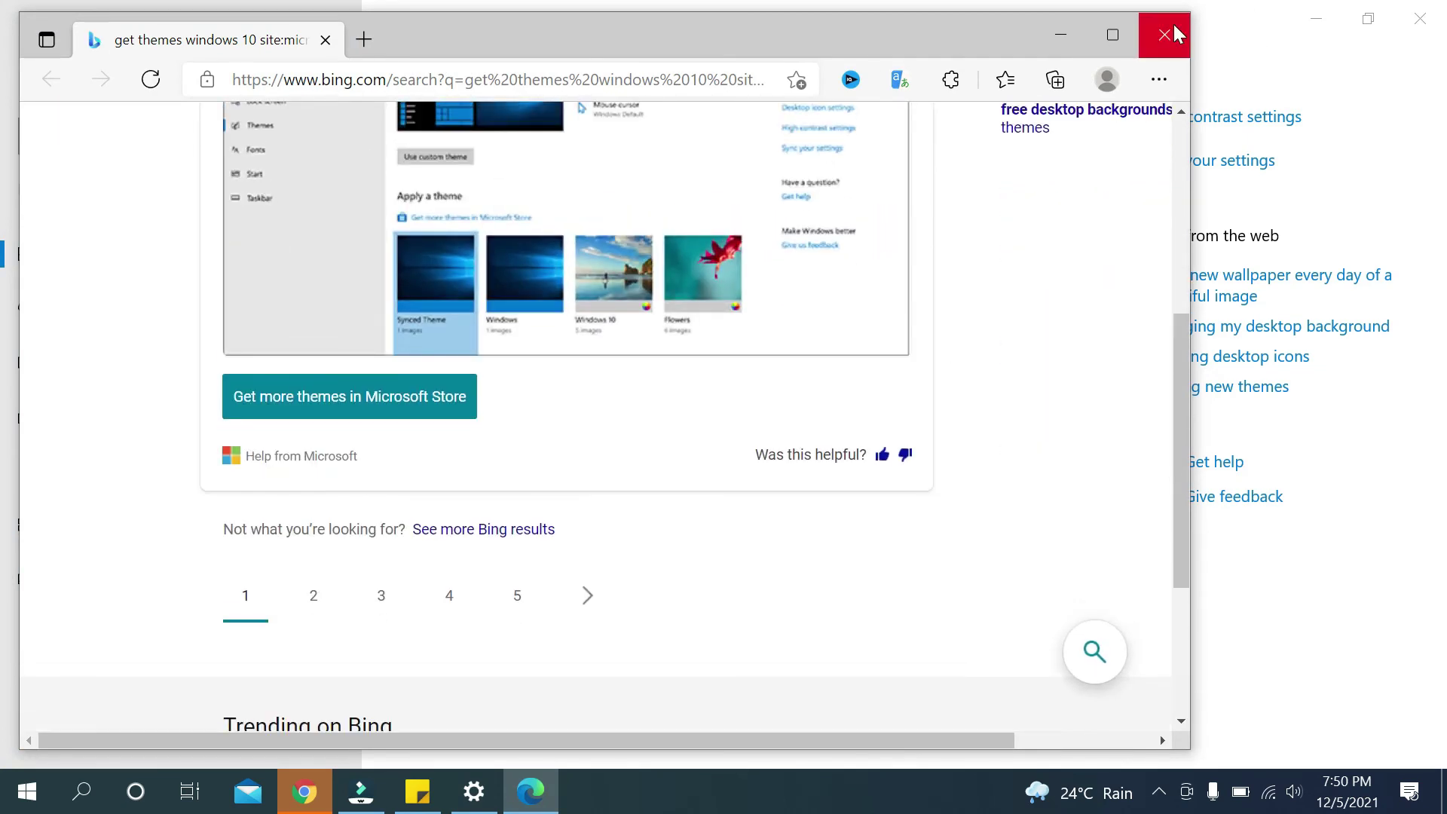
{"action": "left_click", "coordinate": [1165, 34]}
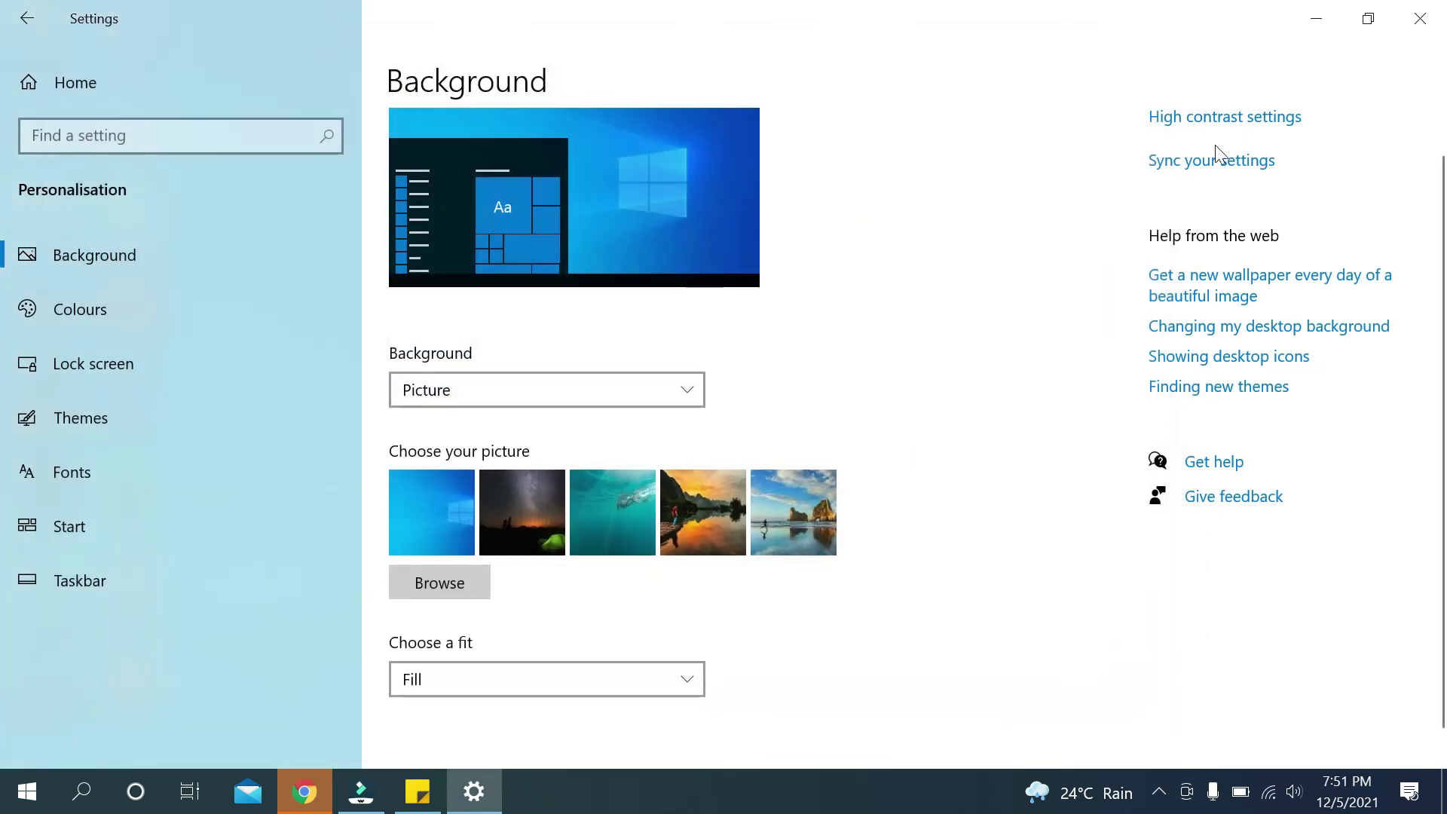
{"action": "left_click", "coordinate": [1216, 357]}
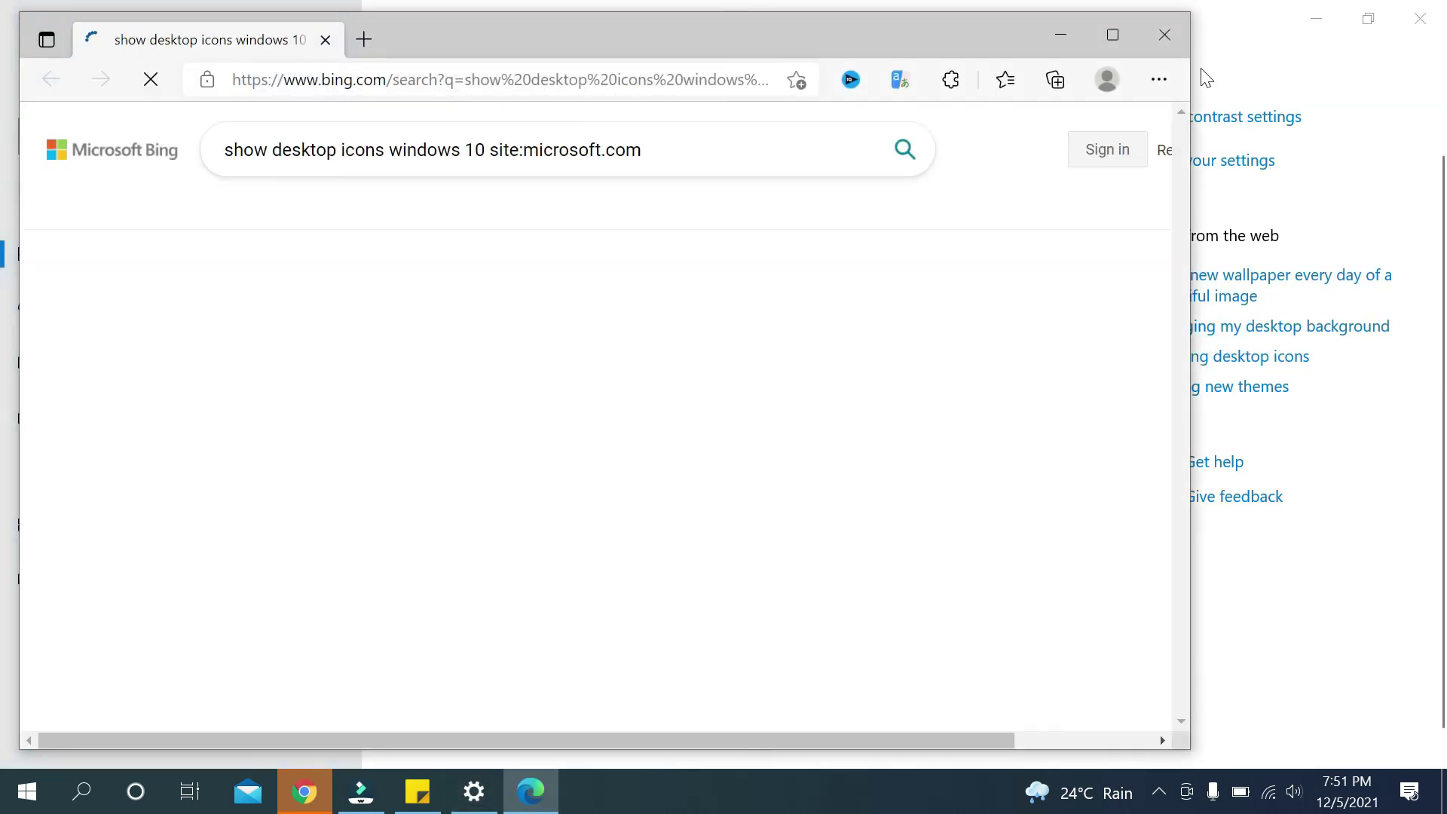
{"action": "left_click", "coordinate": [1164, 24]}
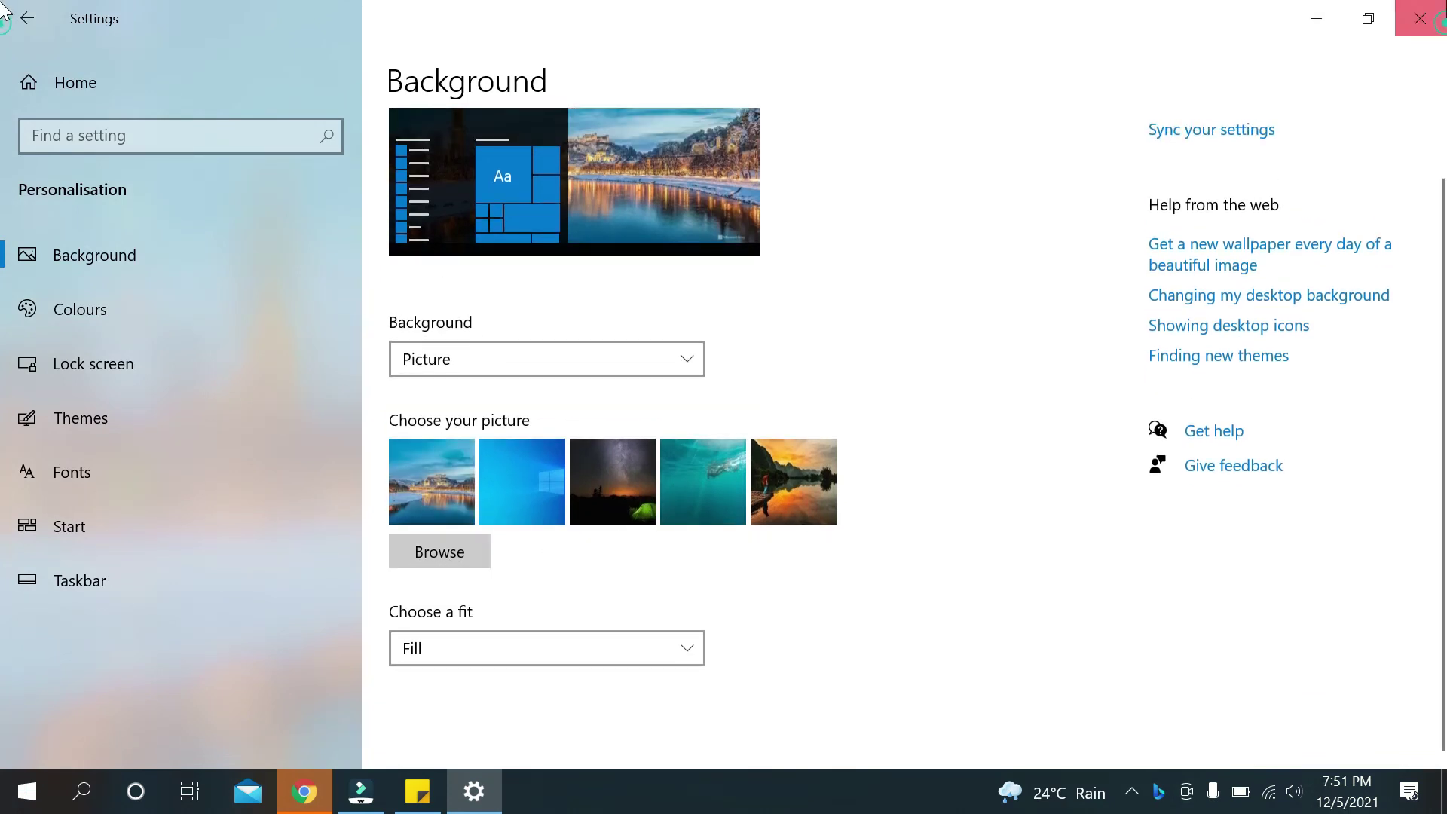
Step: Close the Settings window and dismiss the Bing Wallpaper toast notification
{"action": "left_click", "coordinate": [1420, 18]}
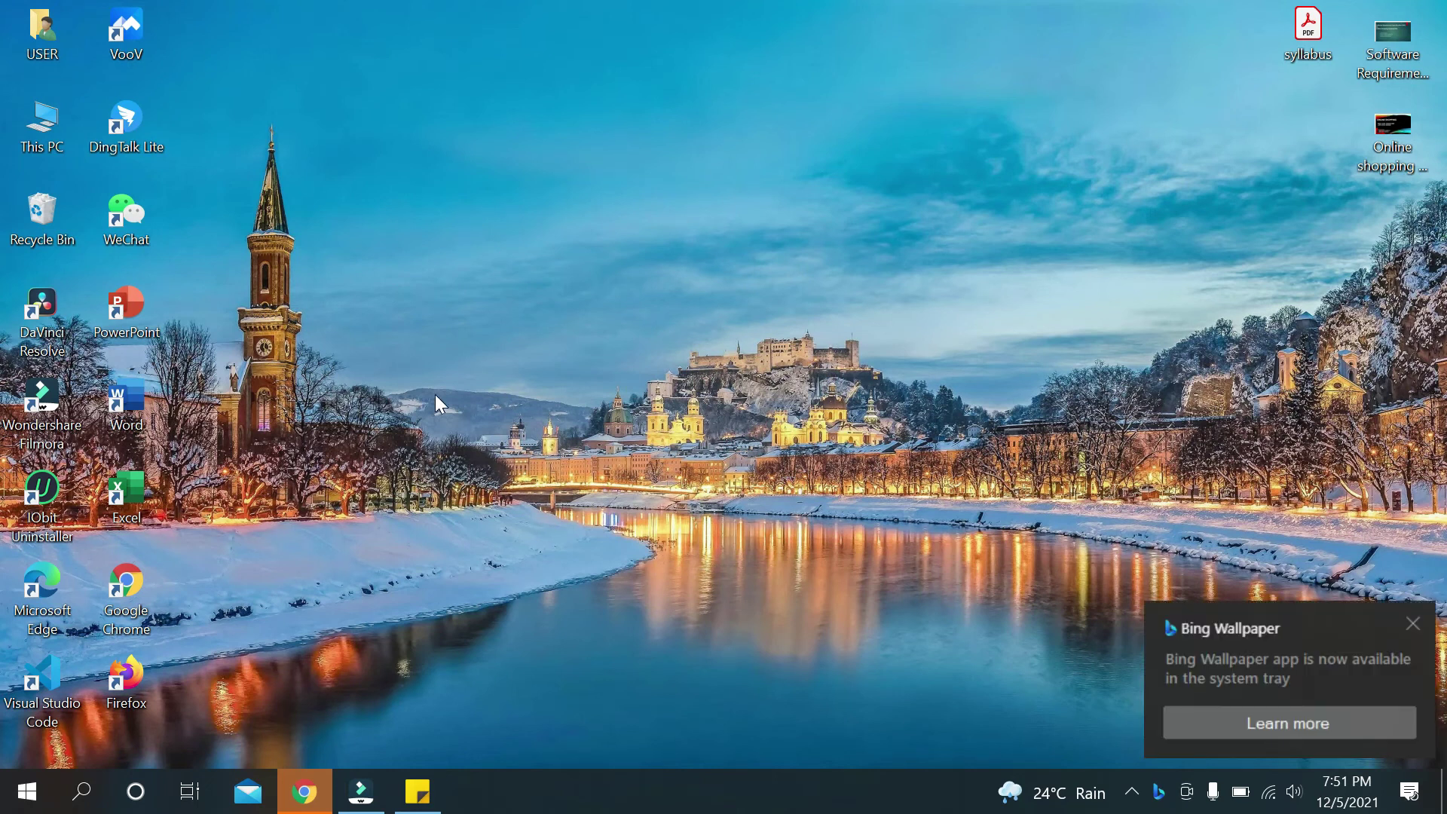
{"action": "left_click", "coordinate": [1417, 629]}
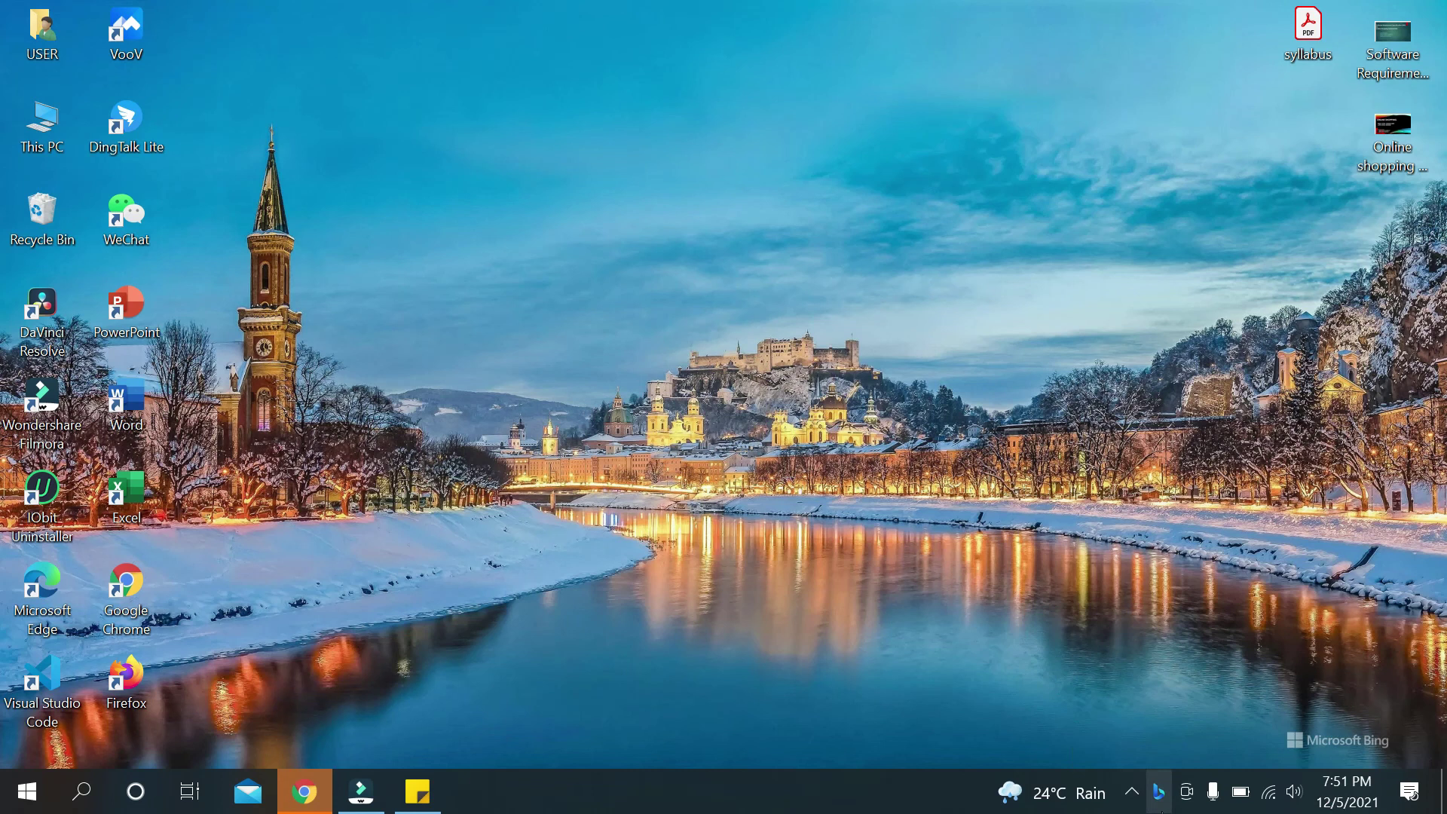
Step: Step Bing Wallpaper back four images, past cheetah, Eastbourne Pier and Denali, to Cuverville Island icebergs
{"action": "left_click", "coordinate": [1163, 798]}
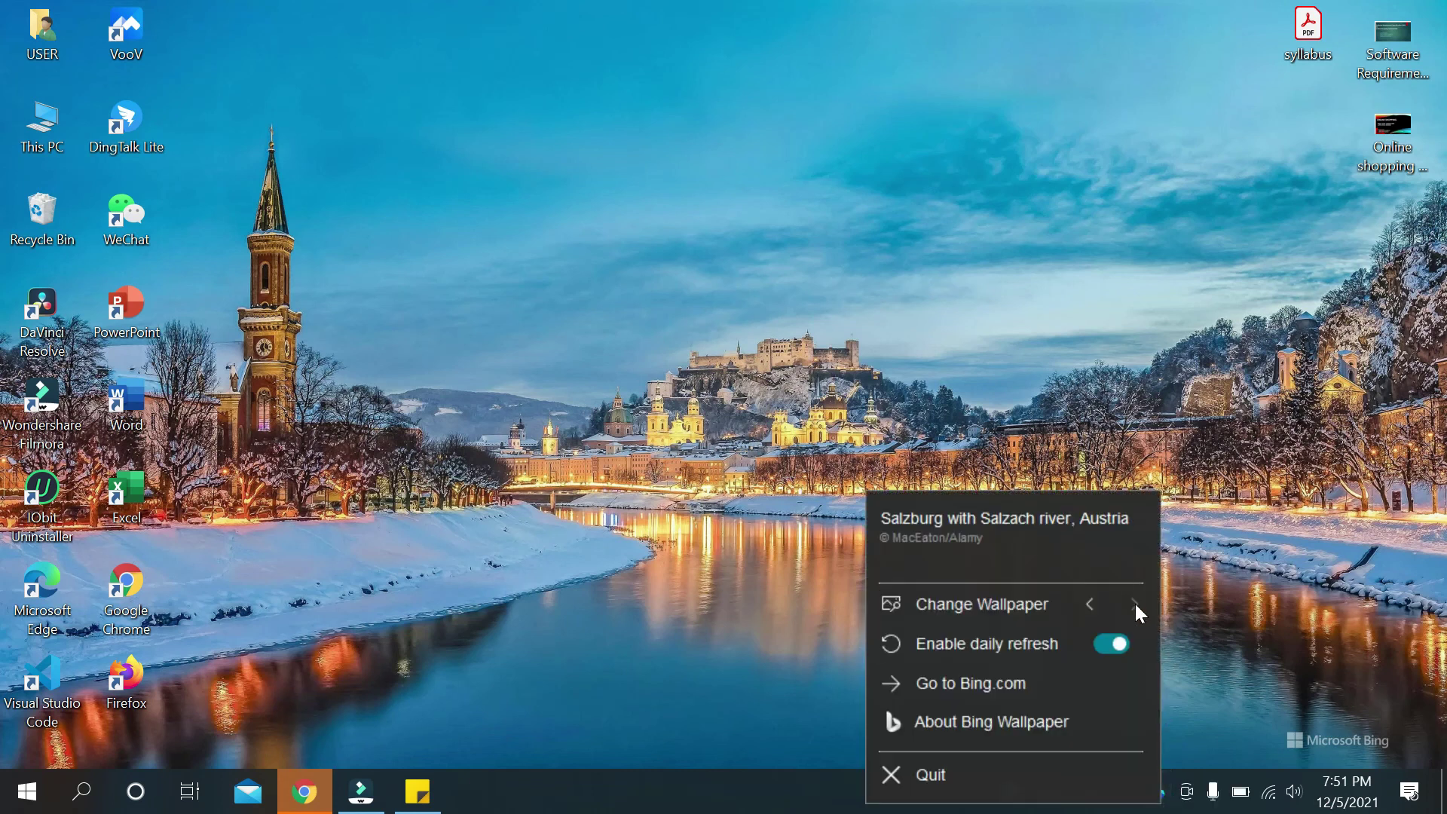
{"action": "left_click", "coordinate": [1092, 603]}
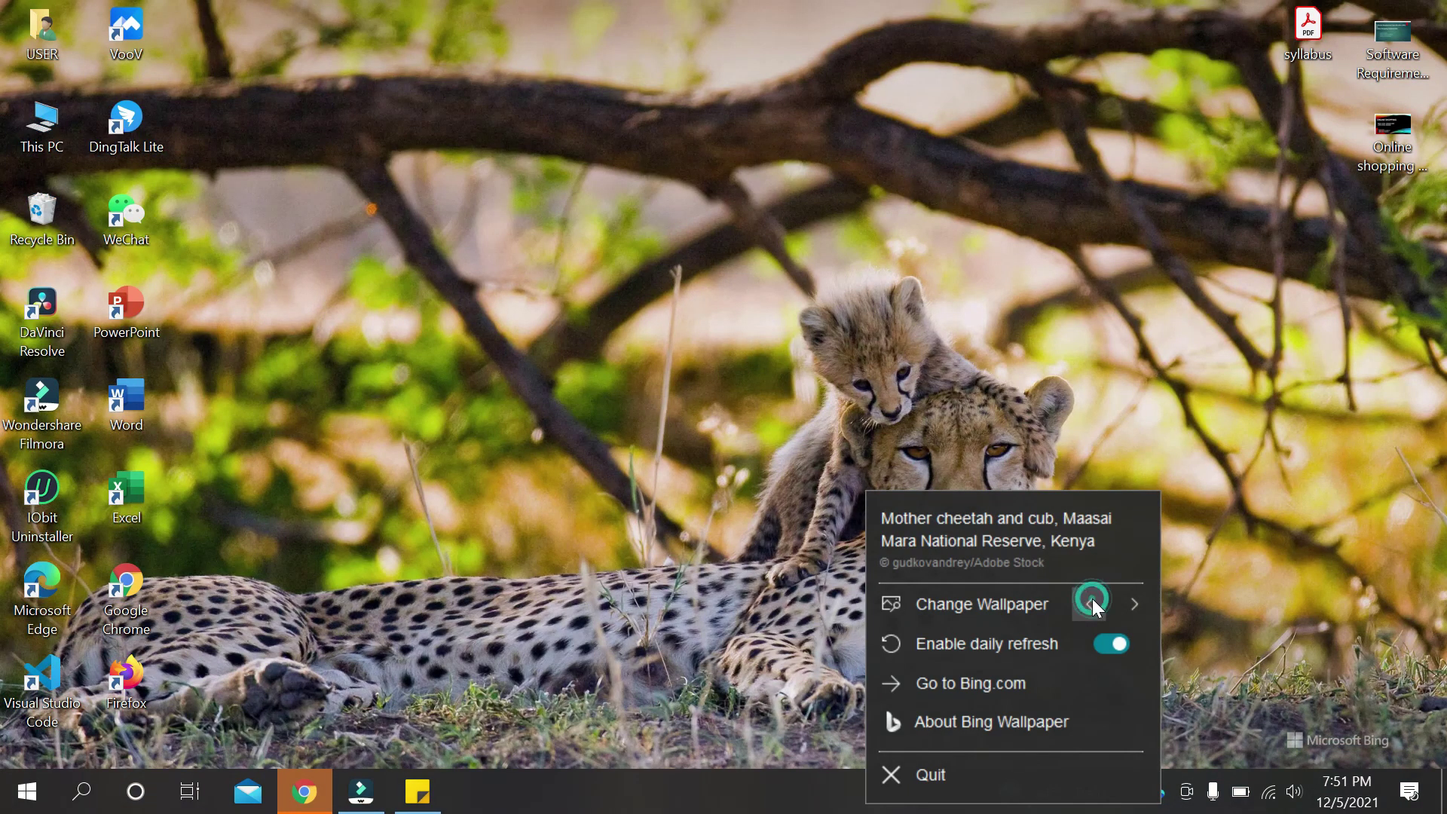
{"action": "left_click", "coordinate": [1092, 604]}
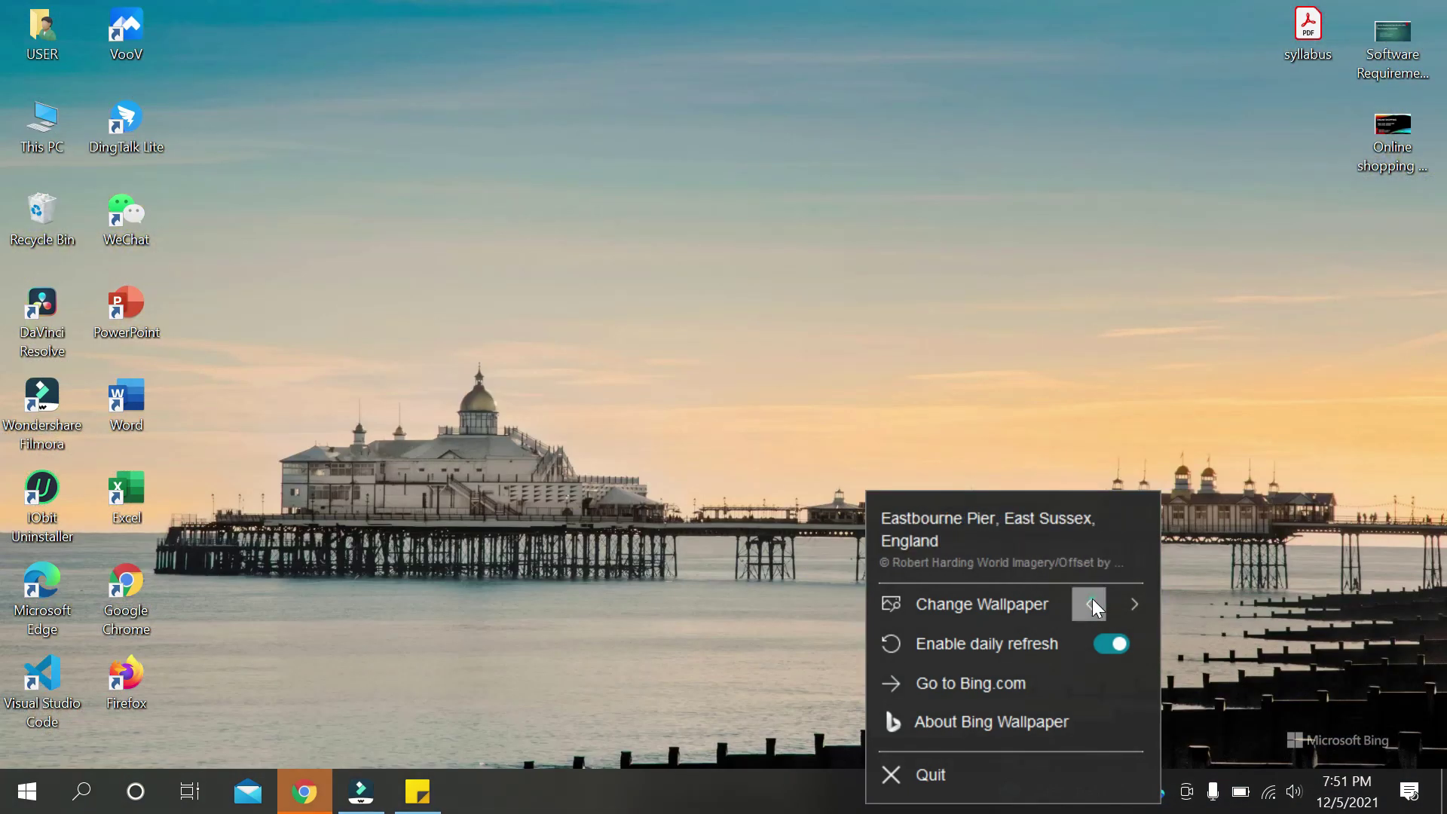
{"action": "left_click", "coordinate": [1093, 604]}
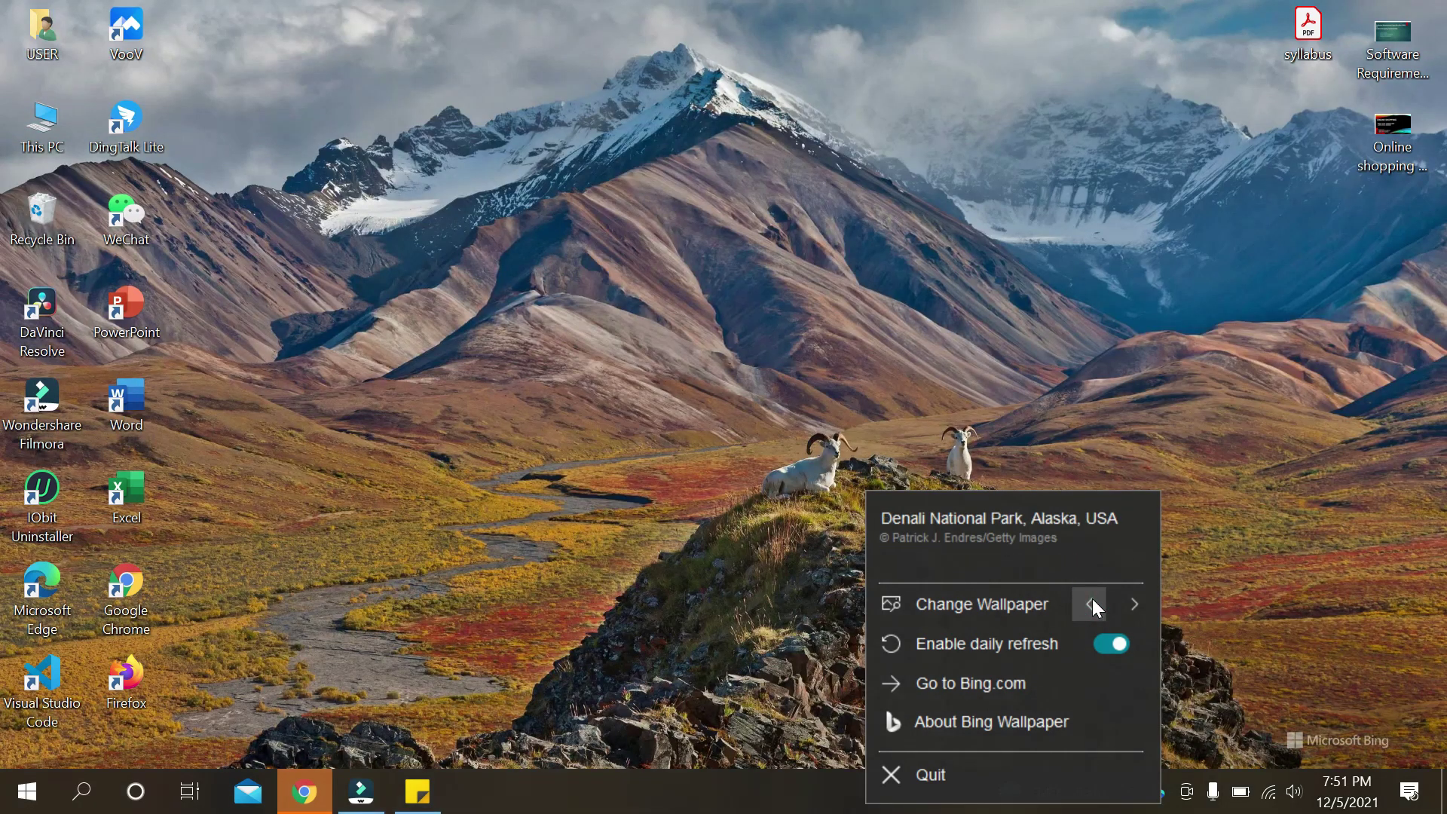
{"action": "left_click", "coordinate": [1092, 603]}
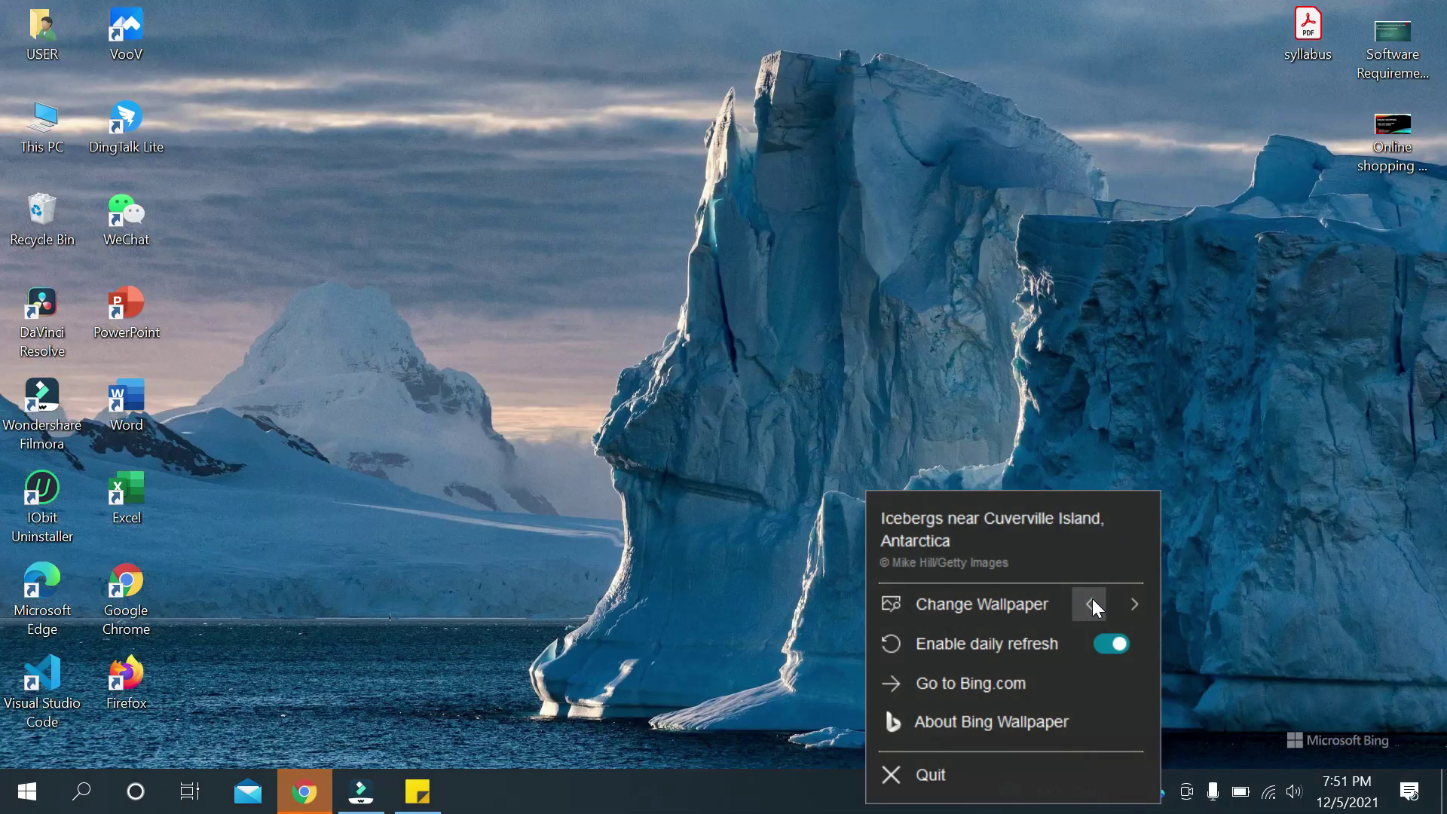
Step: Close the Bing Wallpaper menu and right-click an icon among the hidden tray icons
{"action": "left_click", "coordinate": [806, 249]}
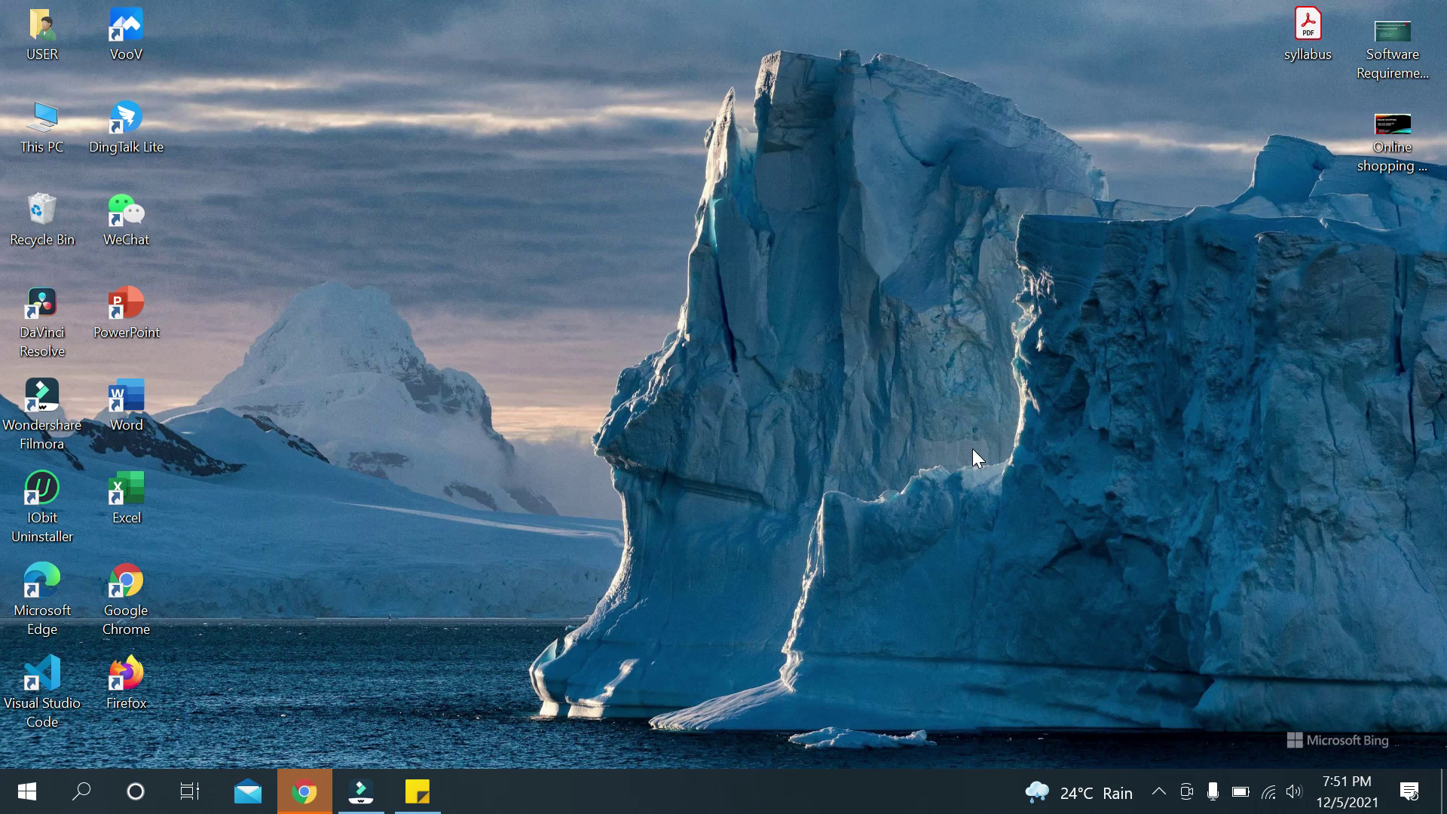
{"action": "left_click", "coordinate": [1172, 791]}
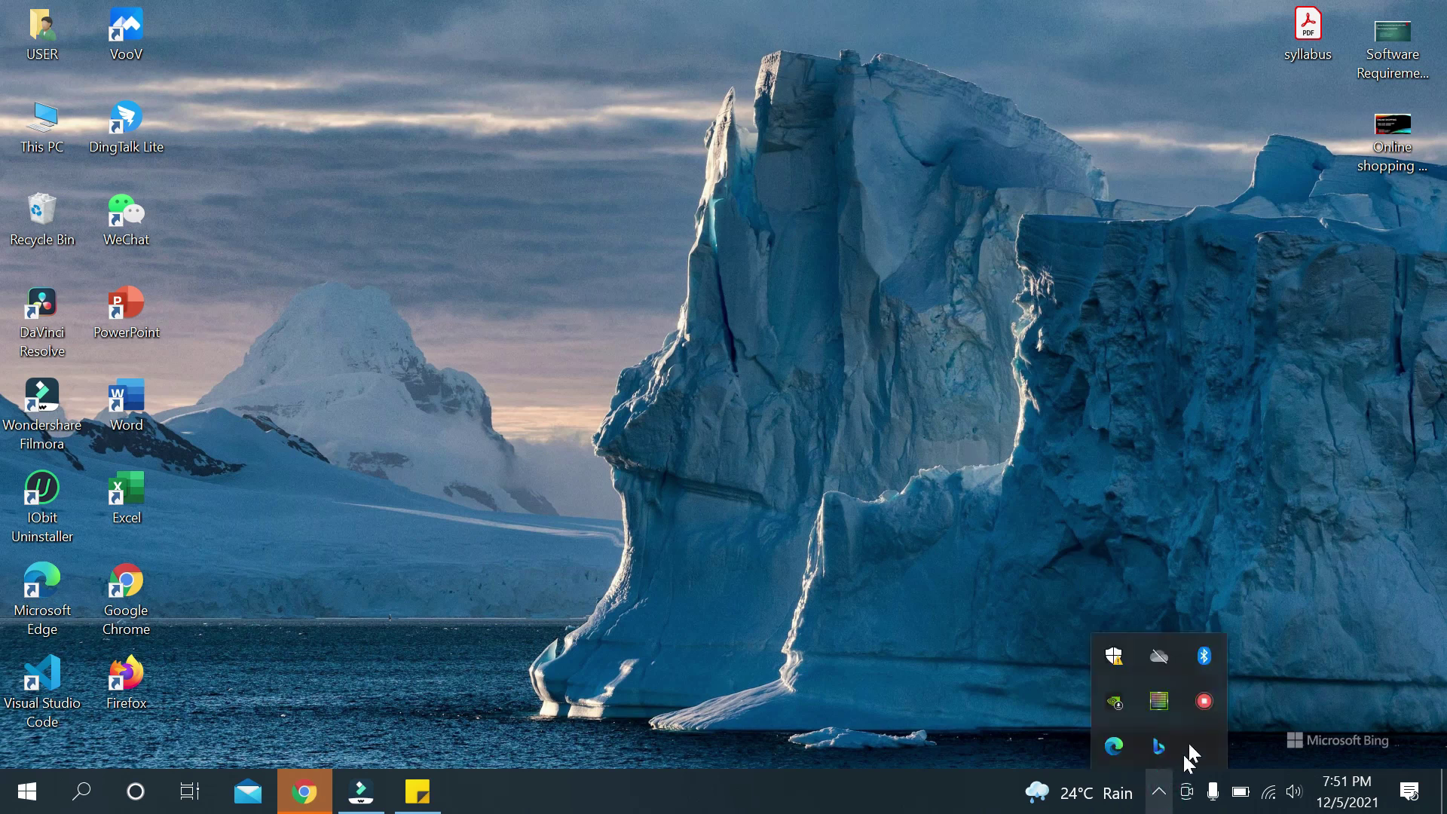
{"action": "right_click", "coordinate": [1204, 706]}
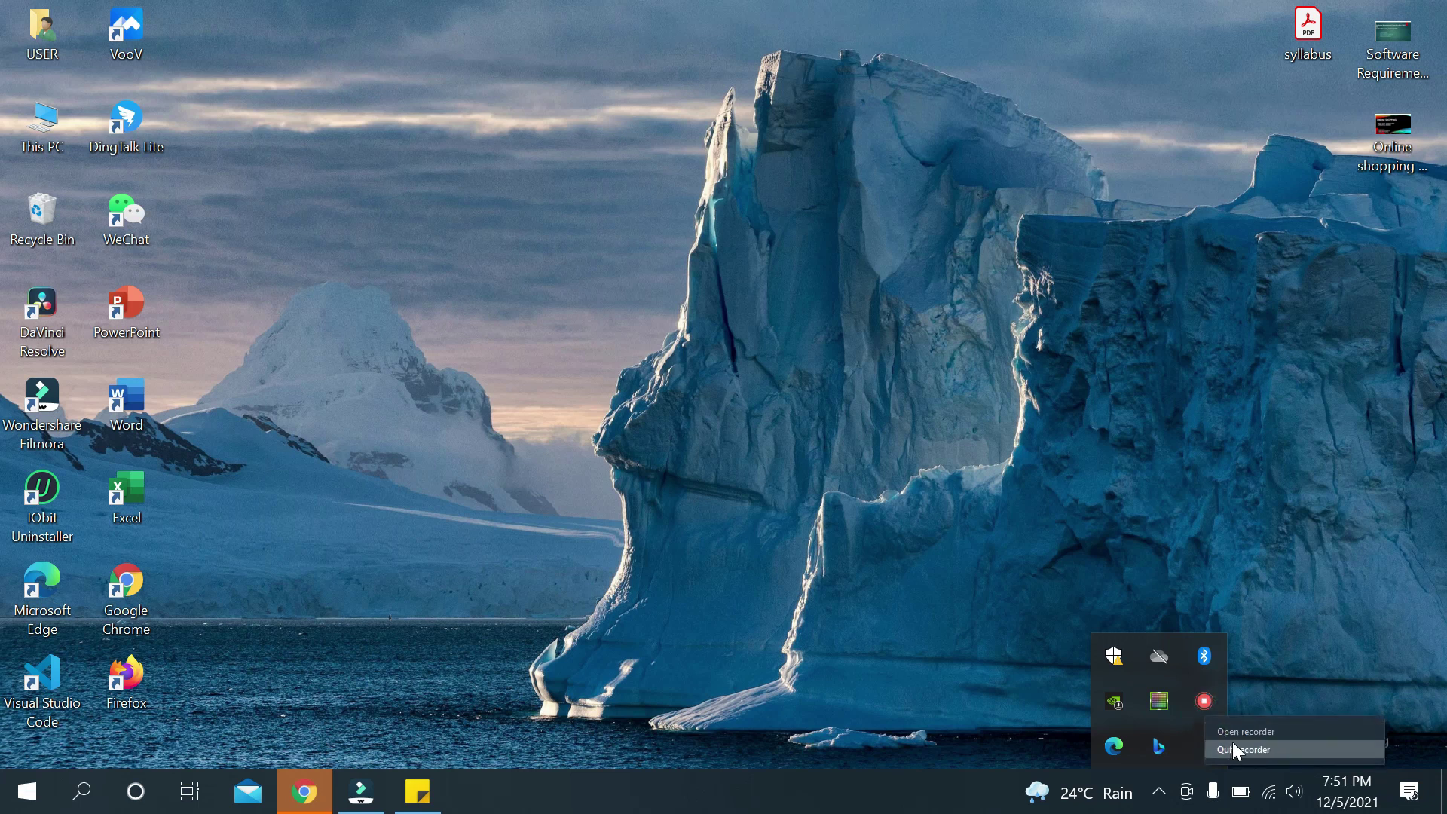